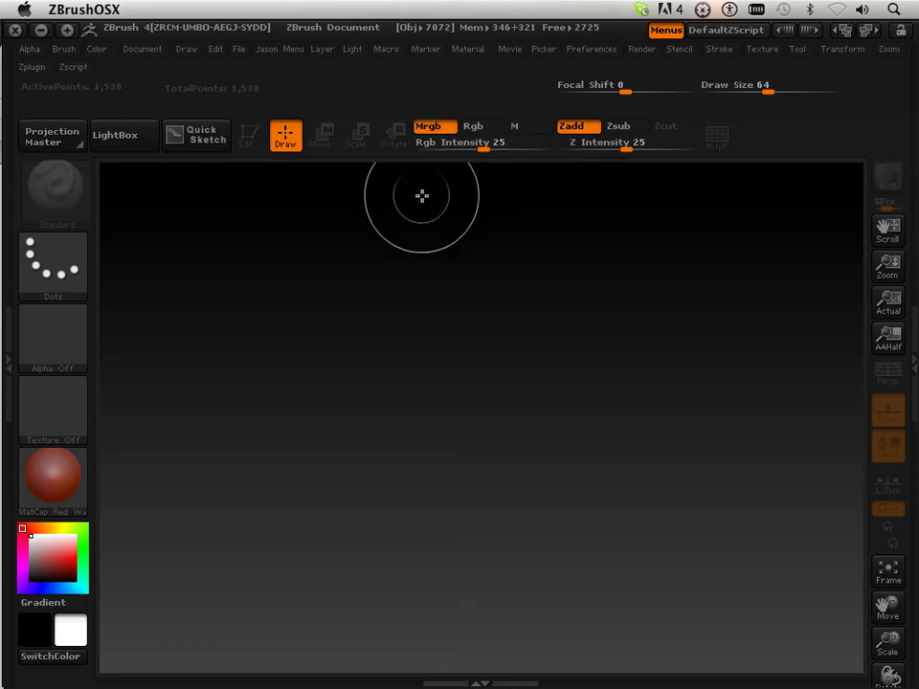
# Pop up the Jason Menu with its SimpleBrush, Init ZBrush and sphere macros several times, then dismiss it.
pyautogui.press('space')
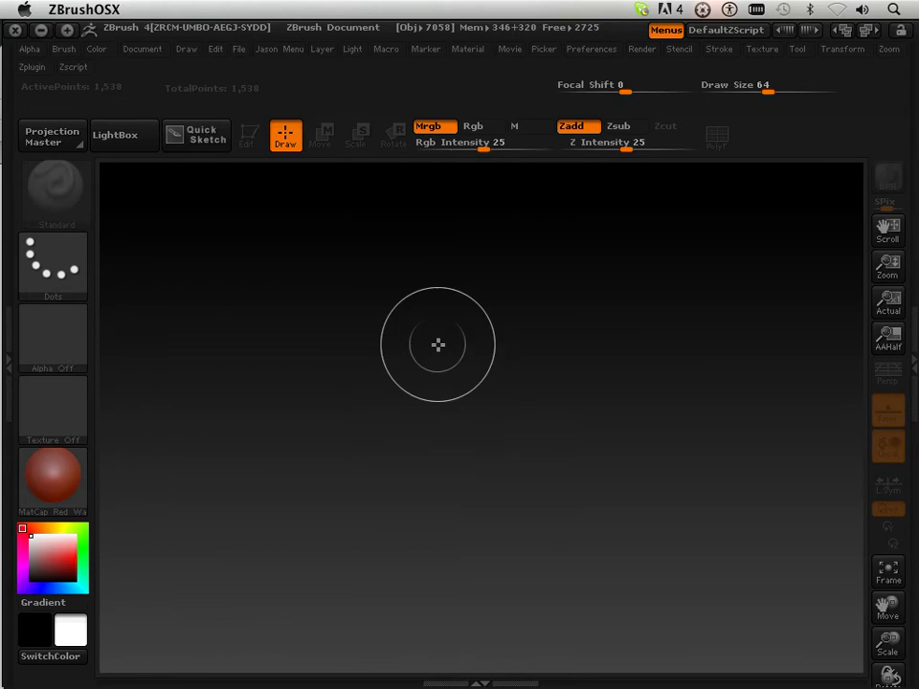
pyautogui.press('space')
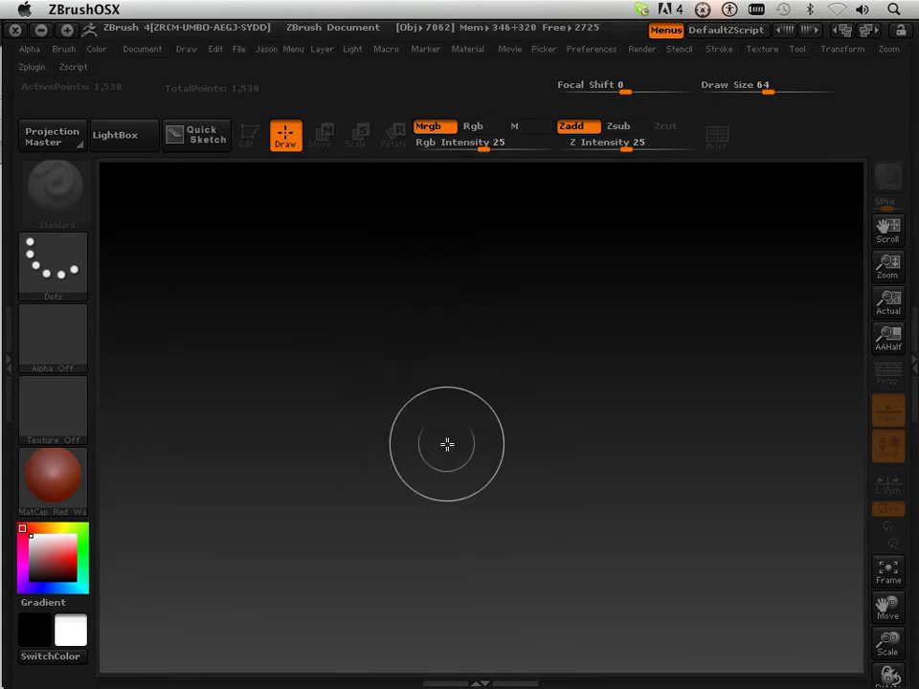
pyautogui.press('space')
pyautogui.press('space')
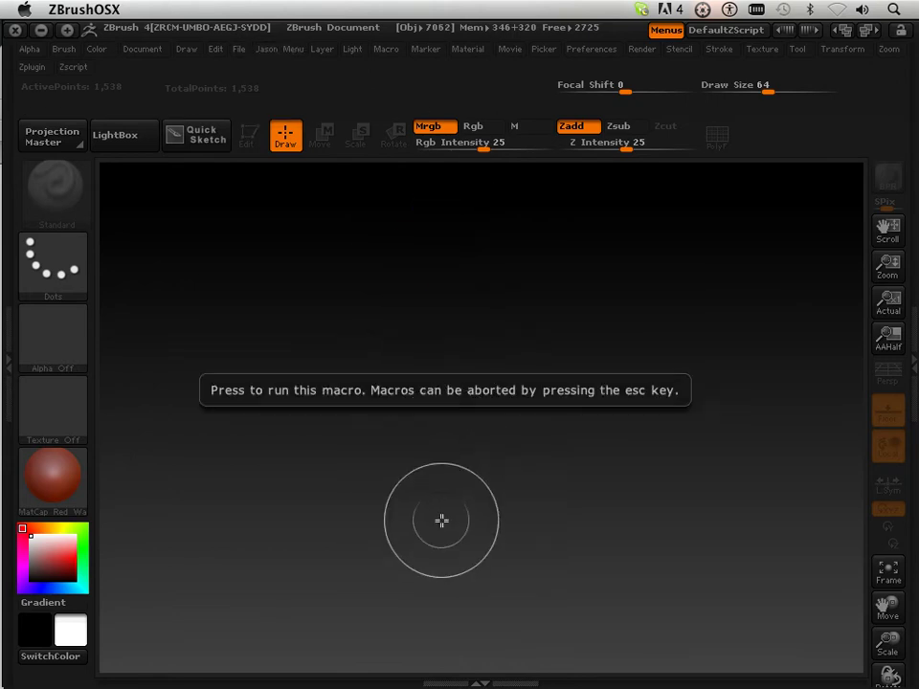
pyautogui.press('space')
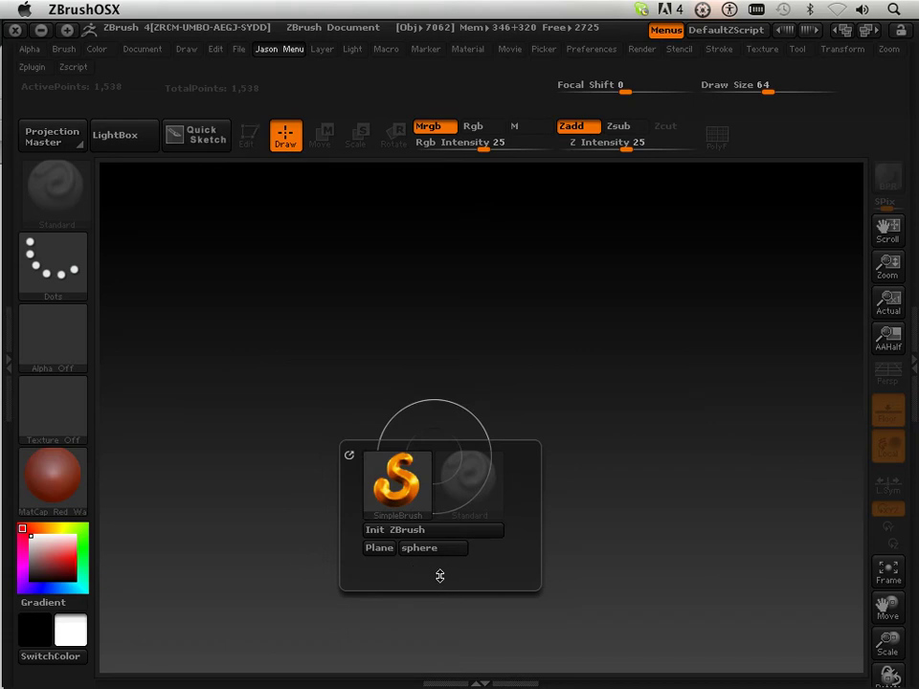
# Dock the Jason Menu, enable Customize in Custom UI, and drag a Custom SubPalette into it.
pyautogui.click(11, 302)
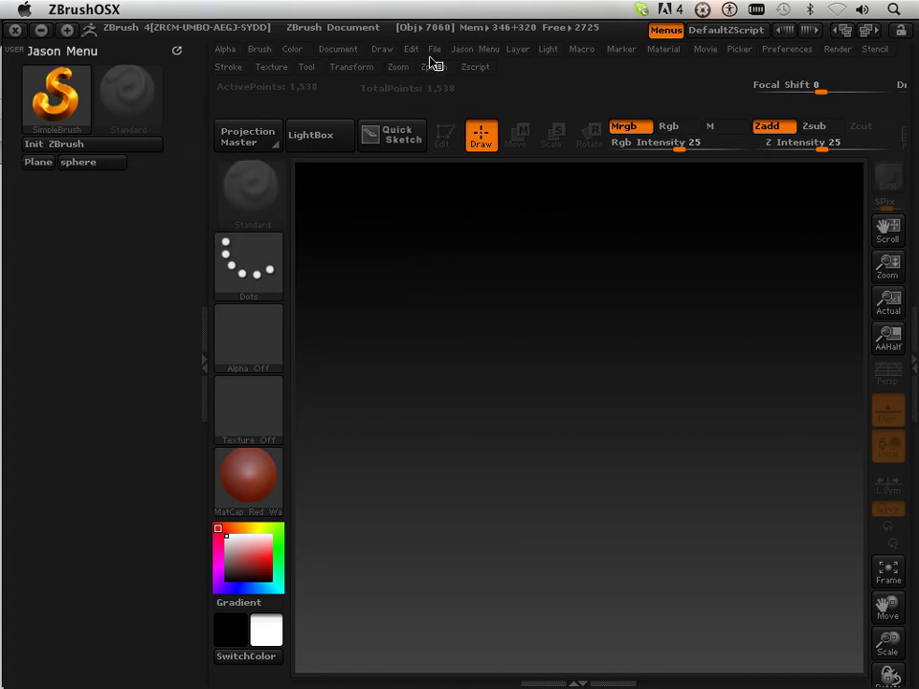
pyautogui.click(479, 53)
pyautogui.moveTo(787, 49)
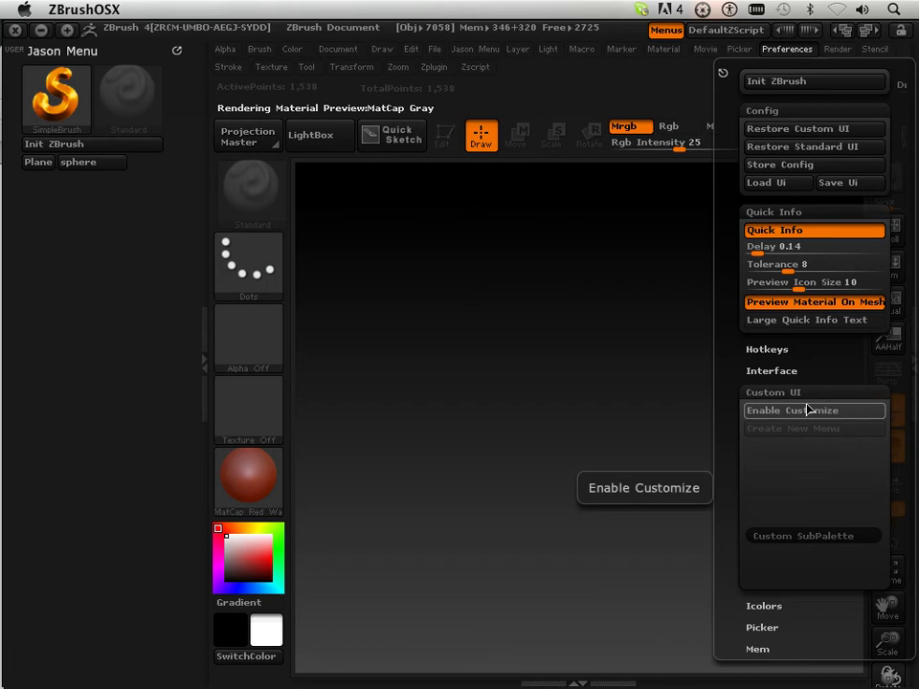
pyautogui.click(807, 410)
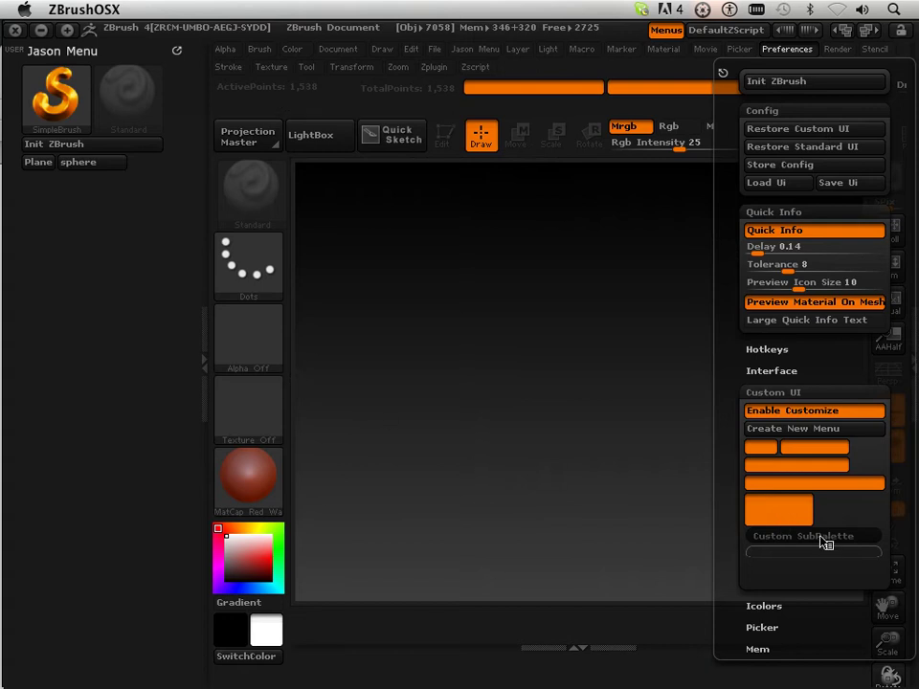
pyautogui.moveTo(826, 543)
pyautogui.mouseDown()
pyautogui.moveTo(108, 184)
pyautogui.moveTo(89, 161)
pyautogui.mouseUp()
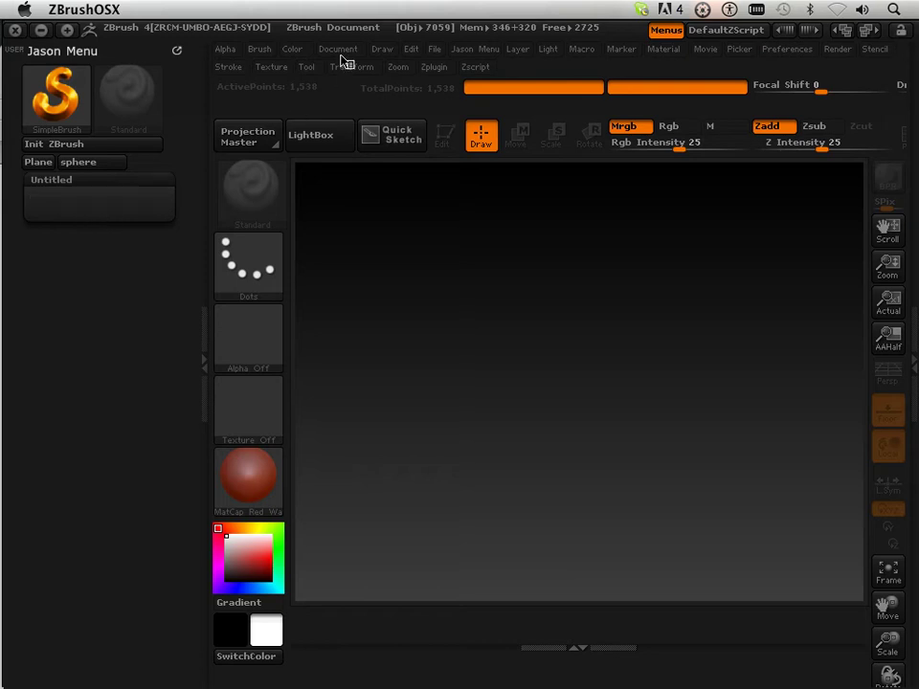
# Browse the Brush palette, then run the Jason Menu's Plane sphere macro to load a red sphere.
pyautogui.click(267, 53)
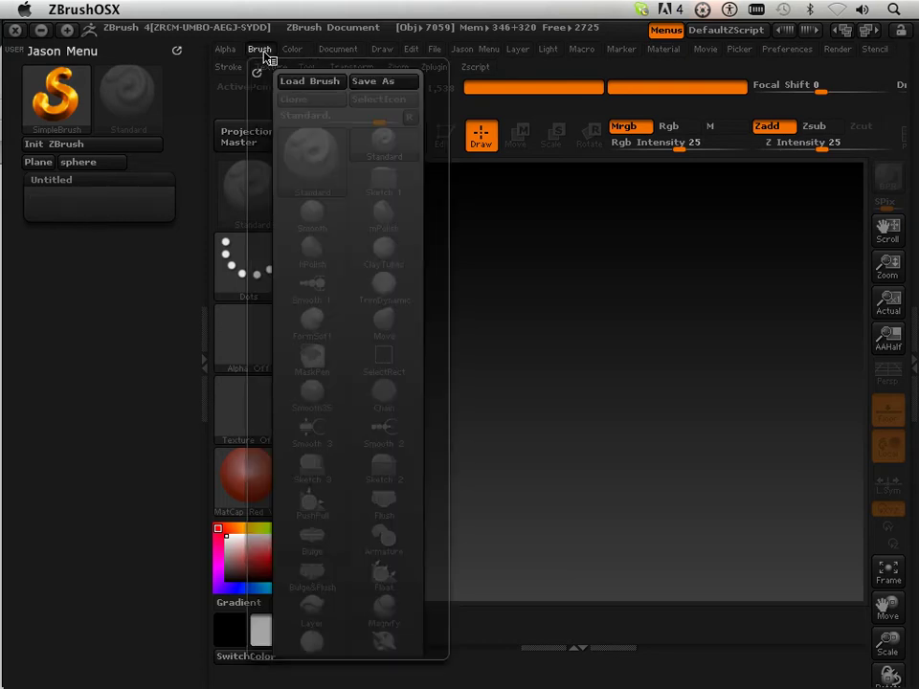
pyautogui.moveTo(258, 258); pyautogui.dragTo(255, 104)
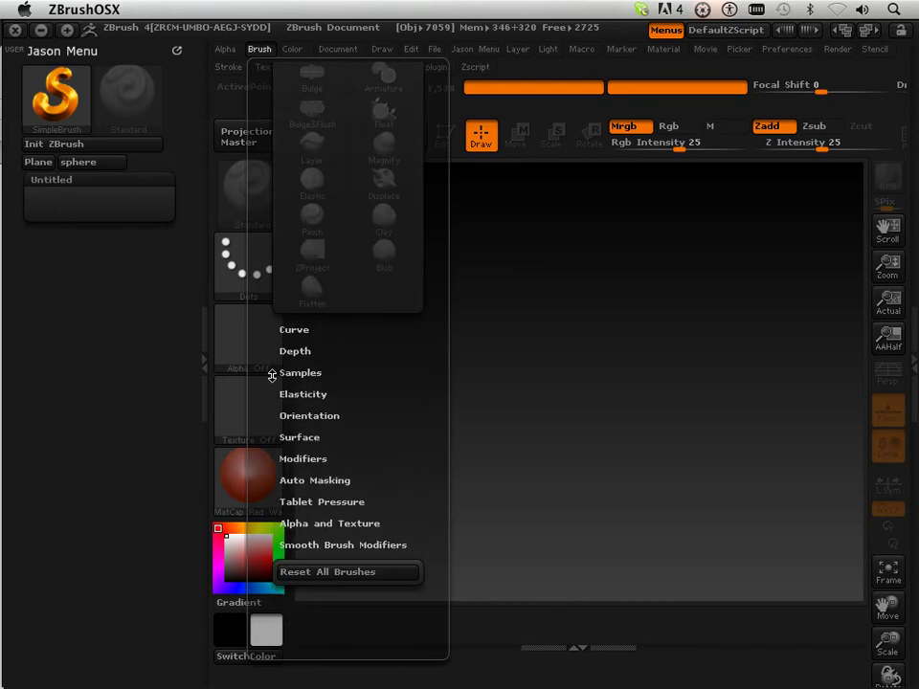
pyautogui.moveTo(272, 373); pyautogui.dragTo(289, 414)
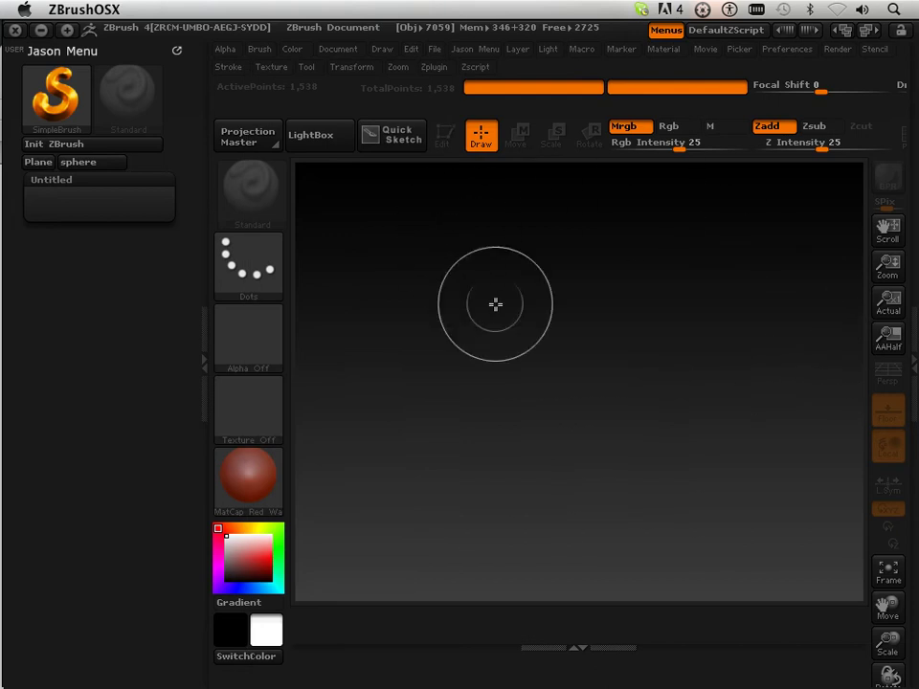
pyautogui.press('j')
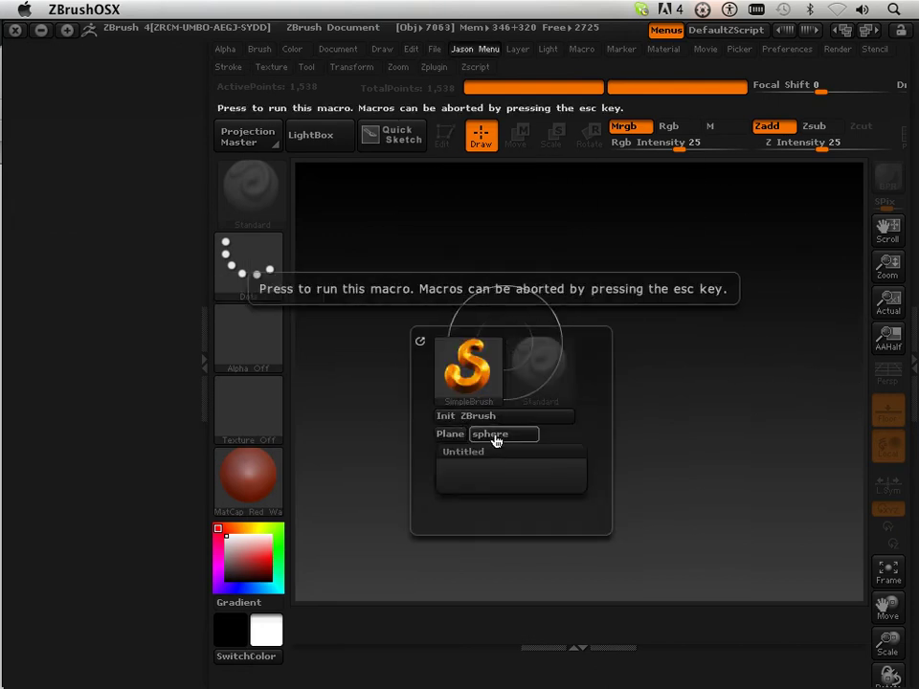
pyautogui.click(495, 436)
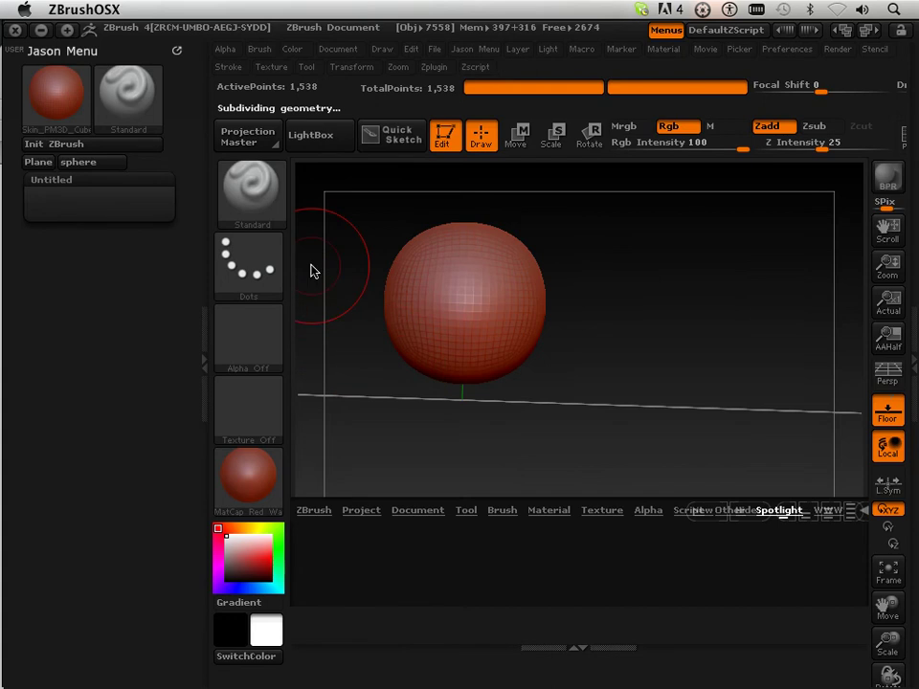
# Open the Brush palette and expand its Curve and Depth settings.
pyautogui.click(258, 51)
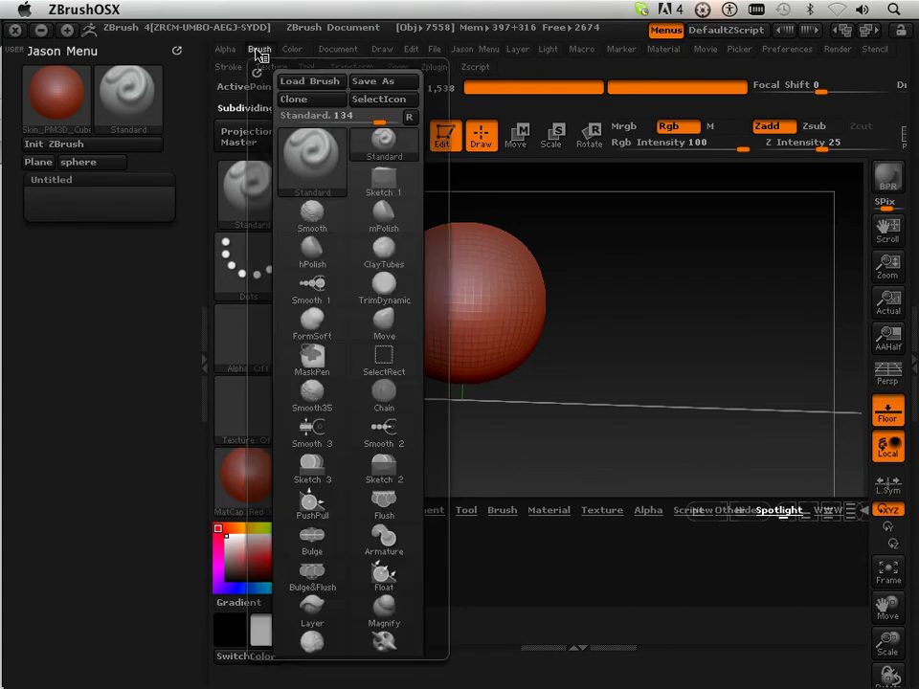
pyautogui.scroll(-5, 278, 325)
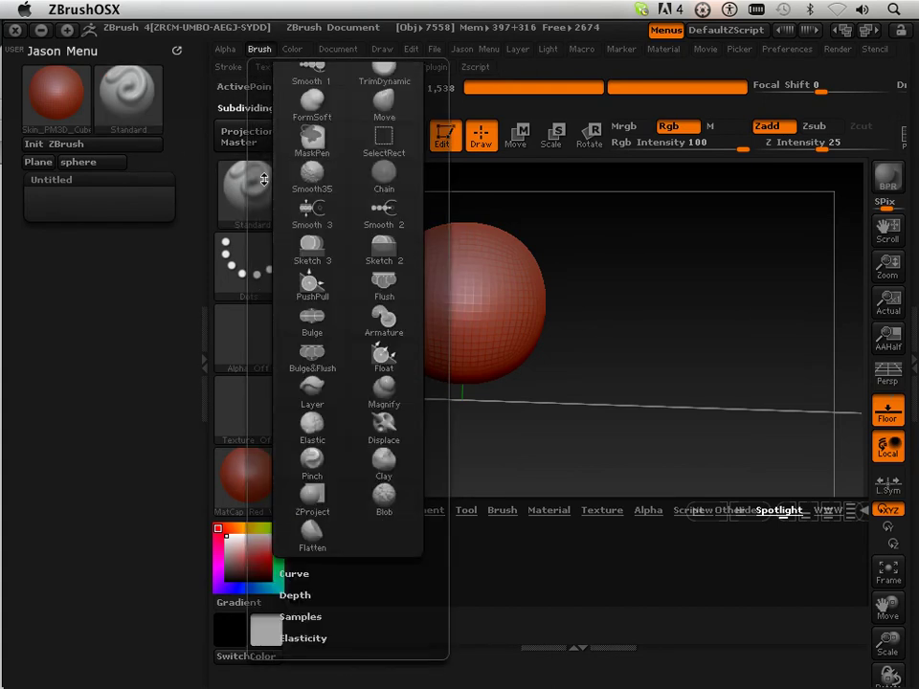
pyautogui.scroll(-3, 280, 345)
pyautogui.scroll(-1, 282, 357)
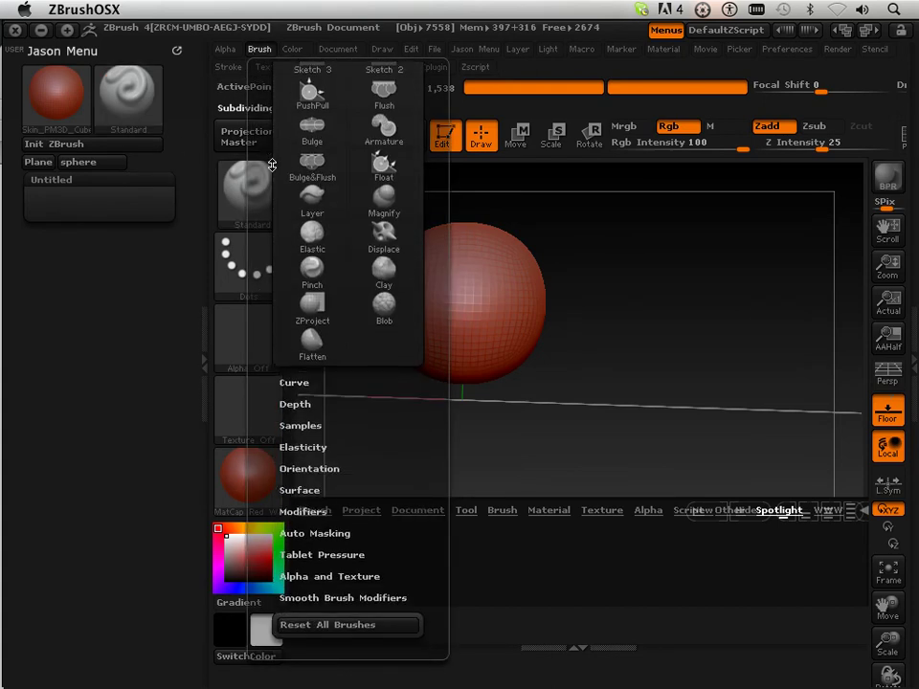
pyautogui.click(282, 383)
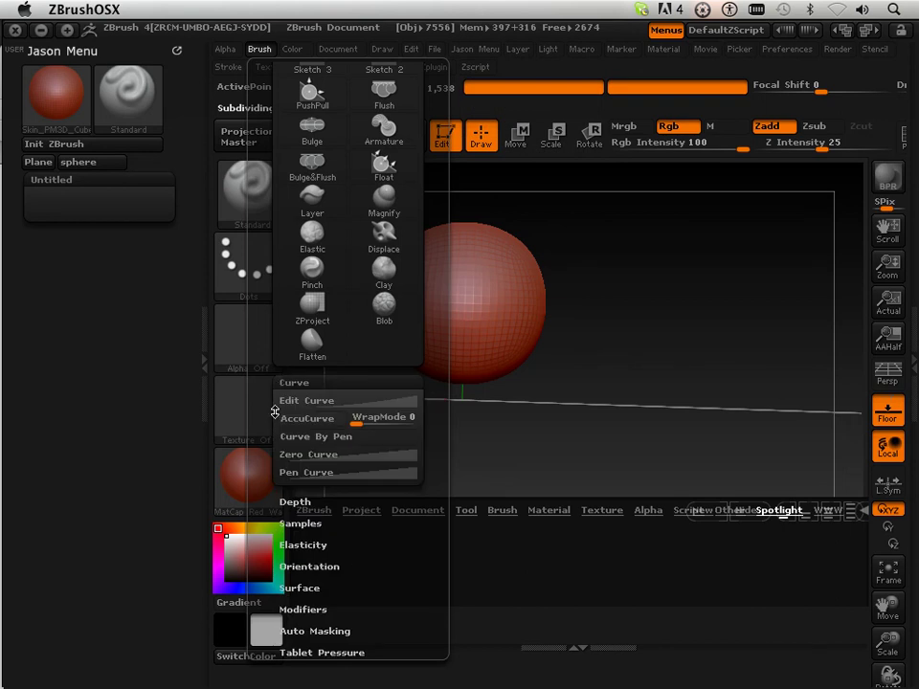
pyautogui.scroll(-2, 272, 417)
pyautogui.scroll(-3, 287, 383)
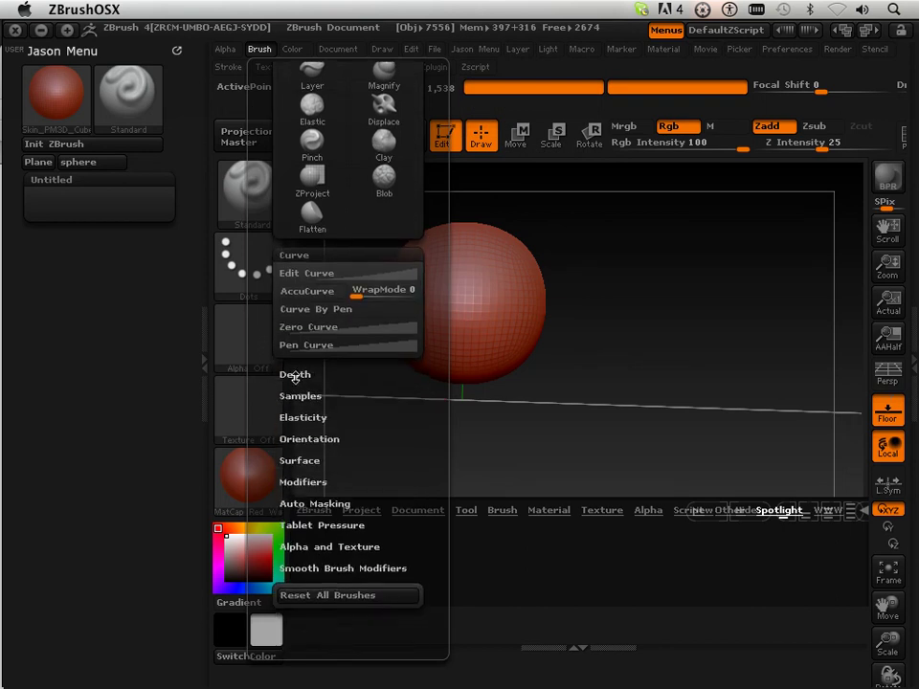
pyautogui.click(293, 376)
pyautogui.scroll(-1, 282, 344)
pyautogui.scroll(-6, 277, 316)
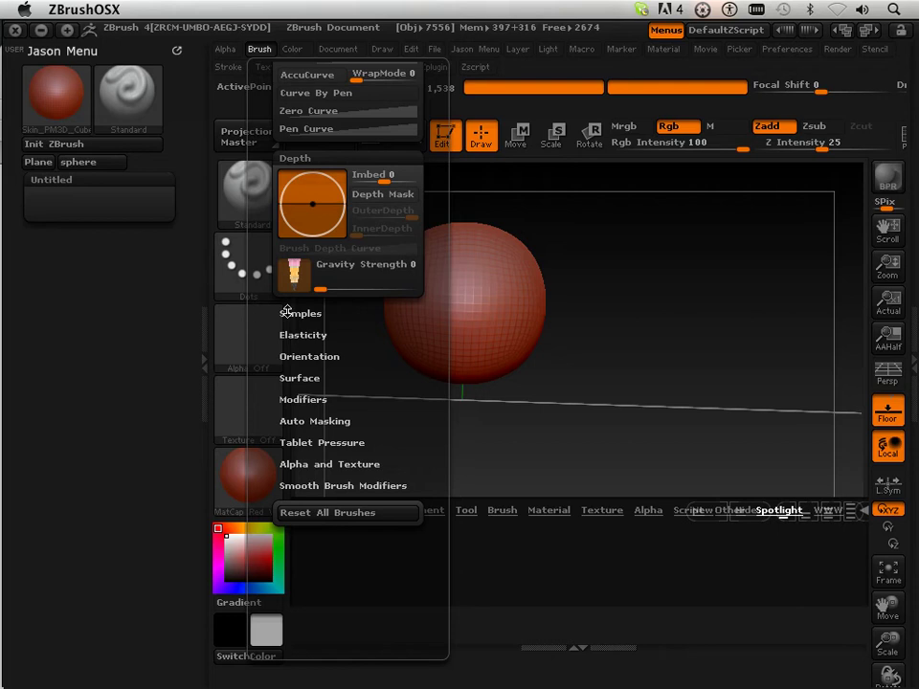
# Expand the Samples, Elasticity, Orientation, Surface and Modifiers brush settings.
pyautogui.click(287, 313)
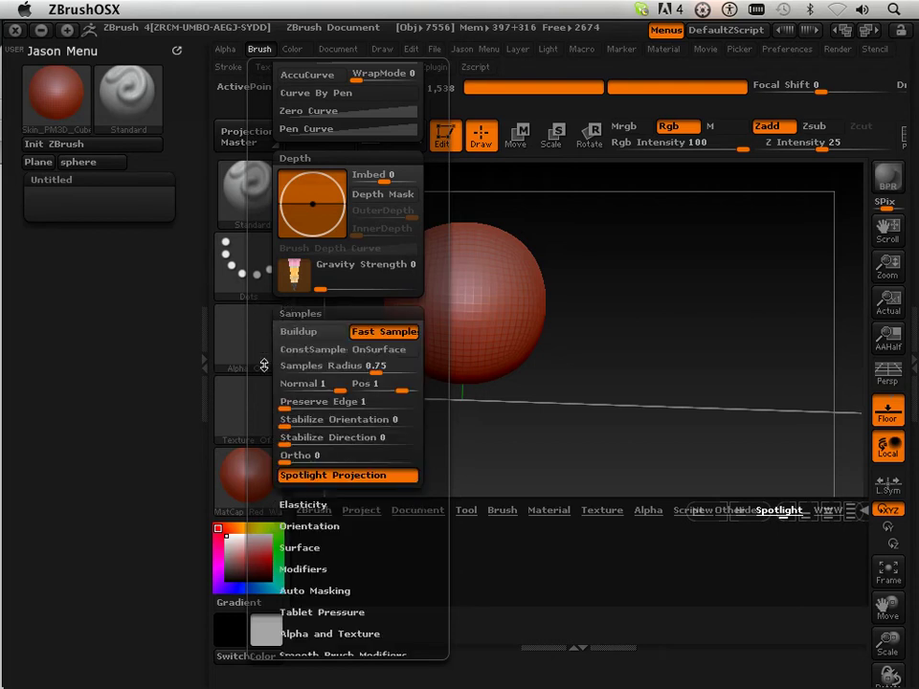
pyautogui.scroll(-1, 273, 349)
pyautogui.scroll(-5, 287, 321)
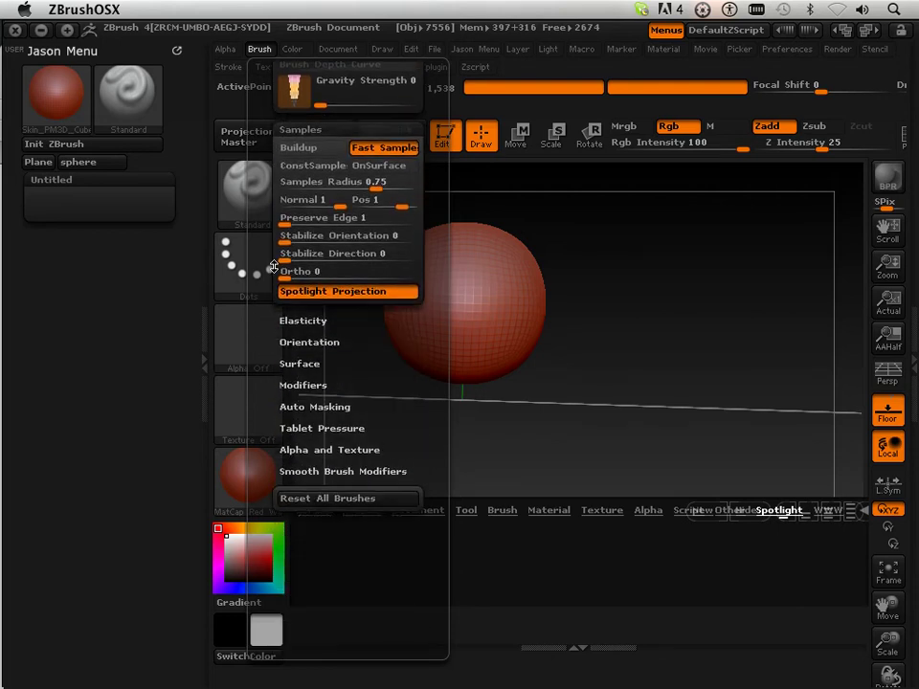
pyautogui.click(294, 316)
pyautogui.scroll(-2, 262, 363)
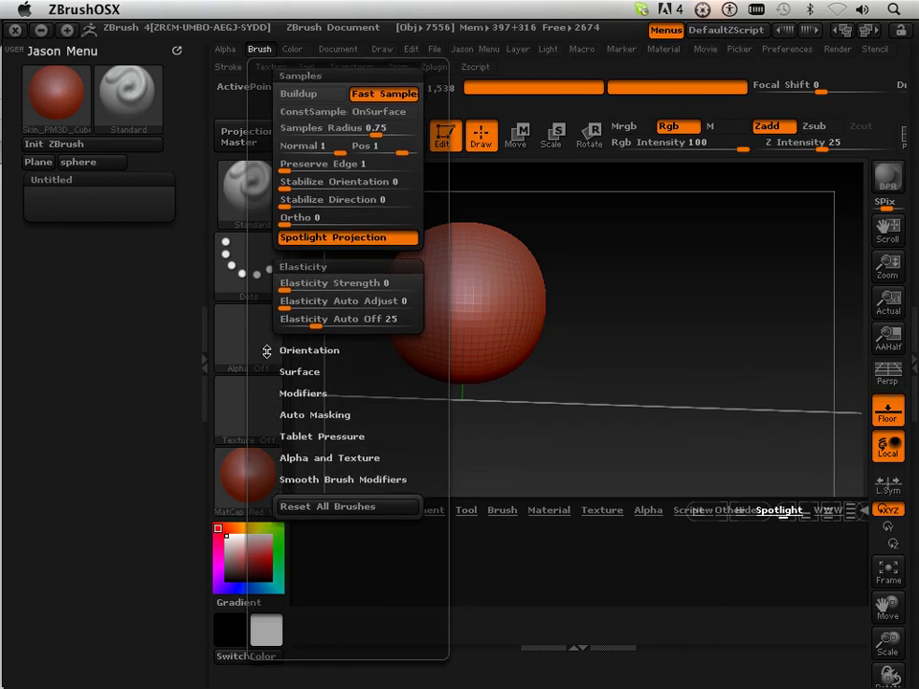
pyautogui.click(290, 350)
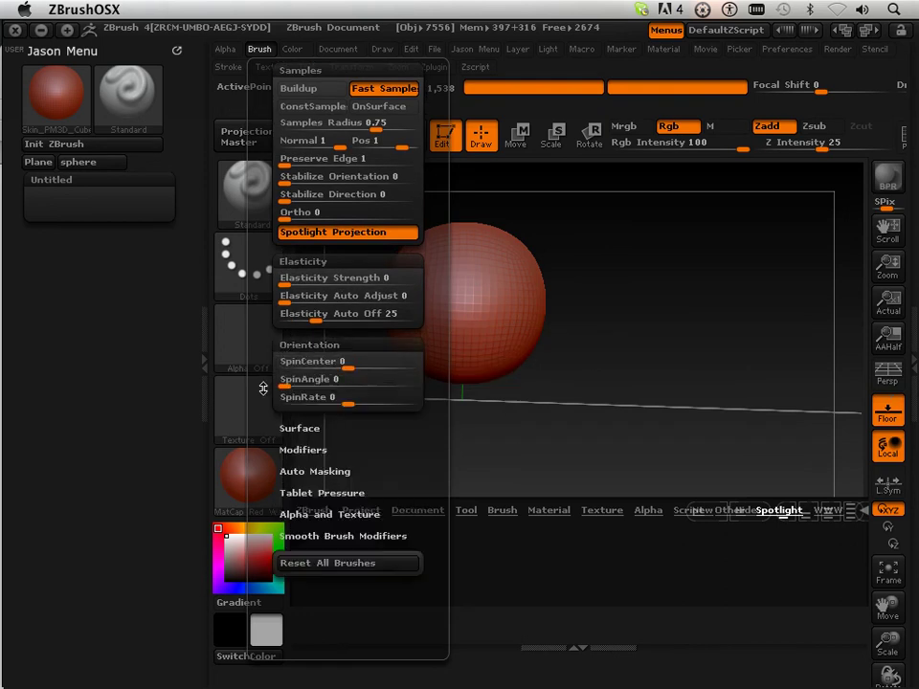
pyautogui.scroll(-2, 287, 350)
pyautogui.scroll(-1, 284, 350)
pyautogui.click(285, 350)
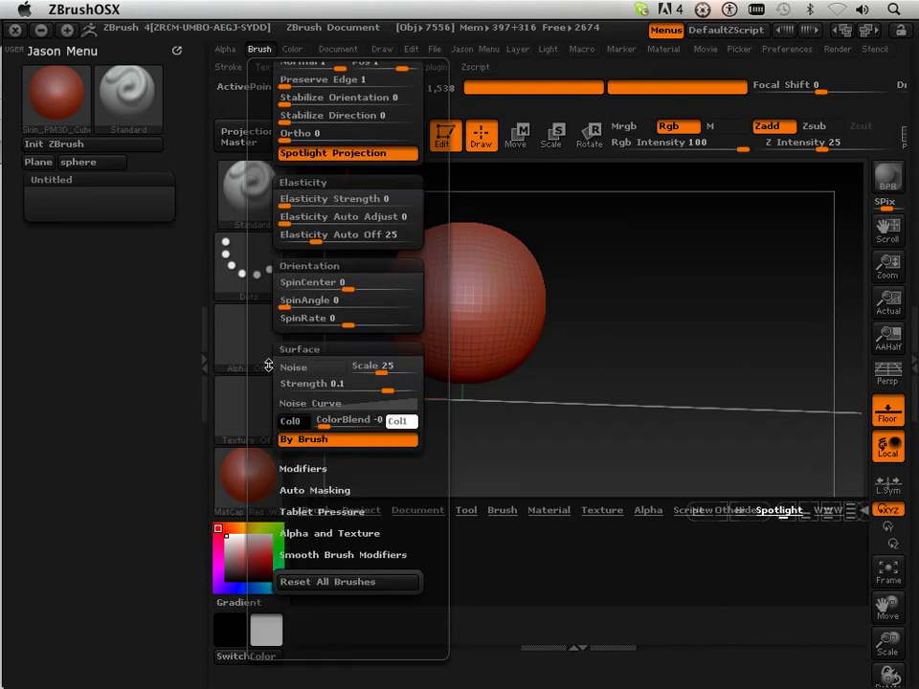
pyautogui.moveTo(268, 365); pyautogui.dragTo(200, 222)
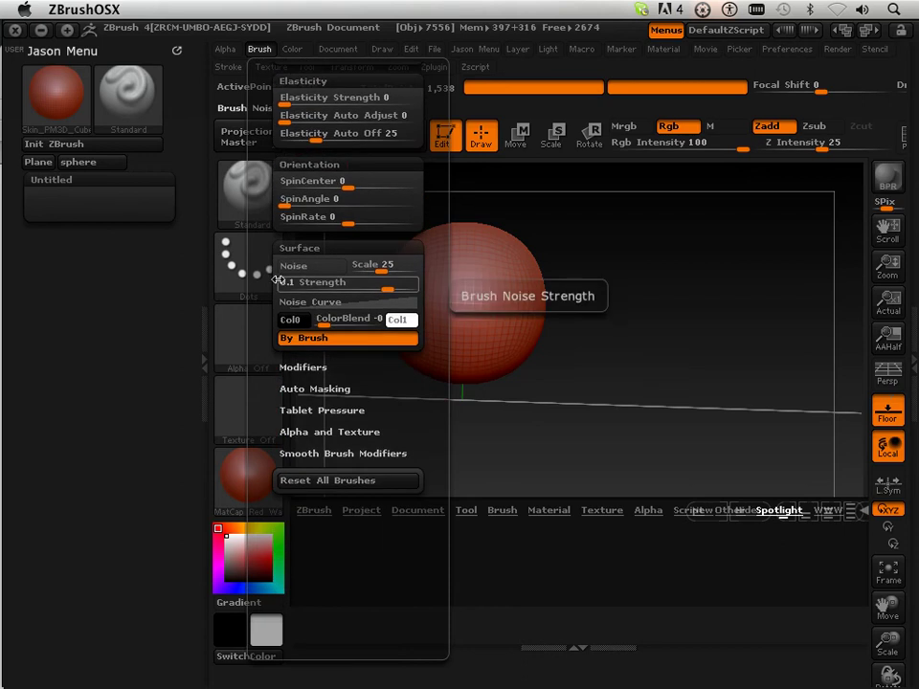
pyautogui.click(287, 367)
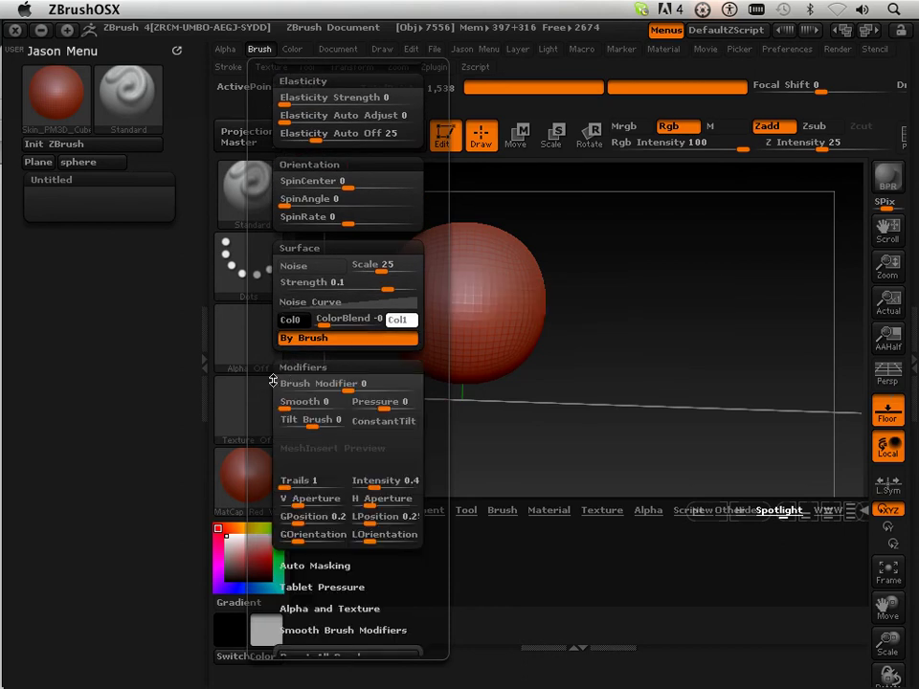
pyautogui.moveTo(268, 383); pyautogui.dragTo(271, 311)
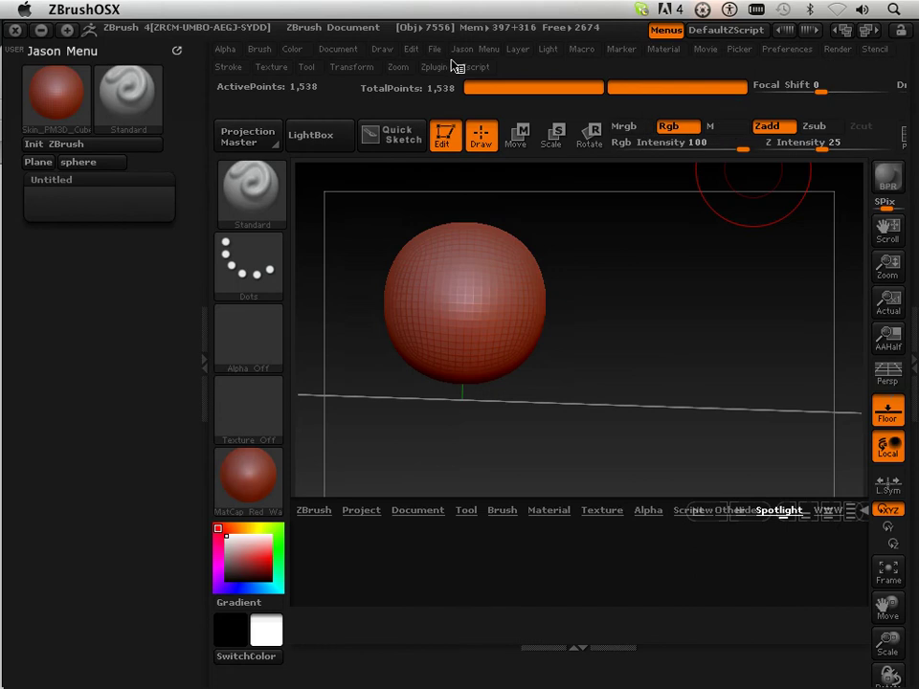
pyautogui.click(259, 49)
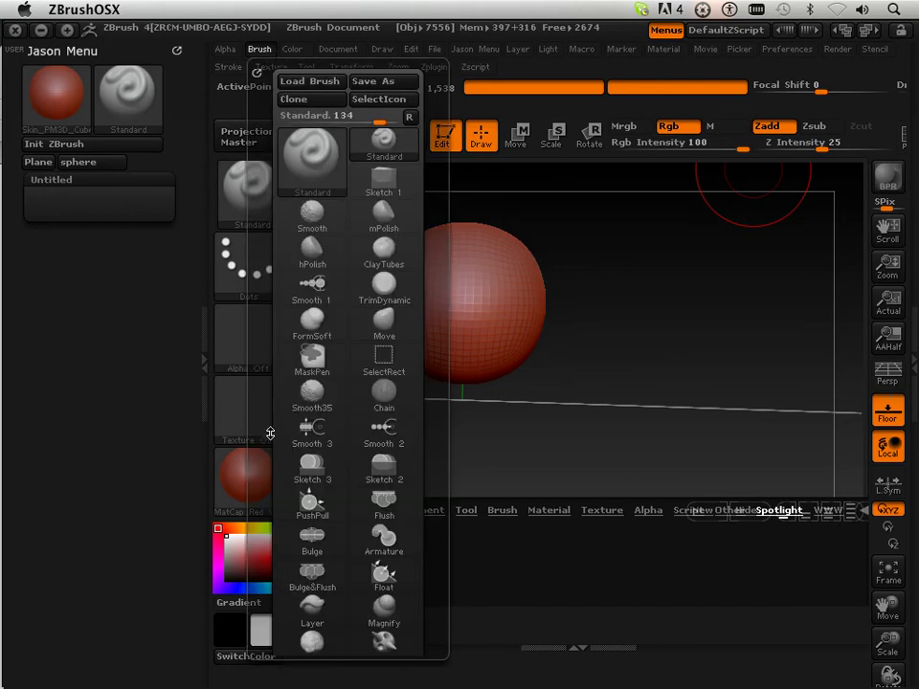
pyautogui.moveTo(271, 434); pyautogui.dragTo(271, 173)
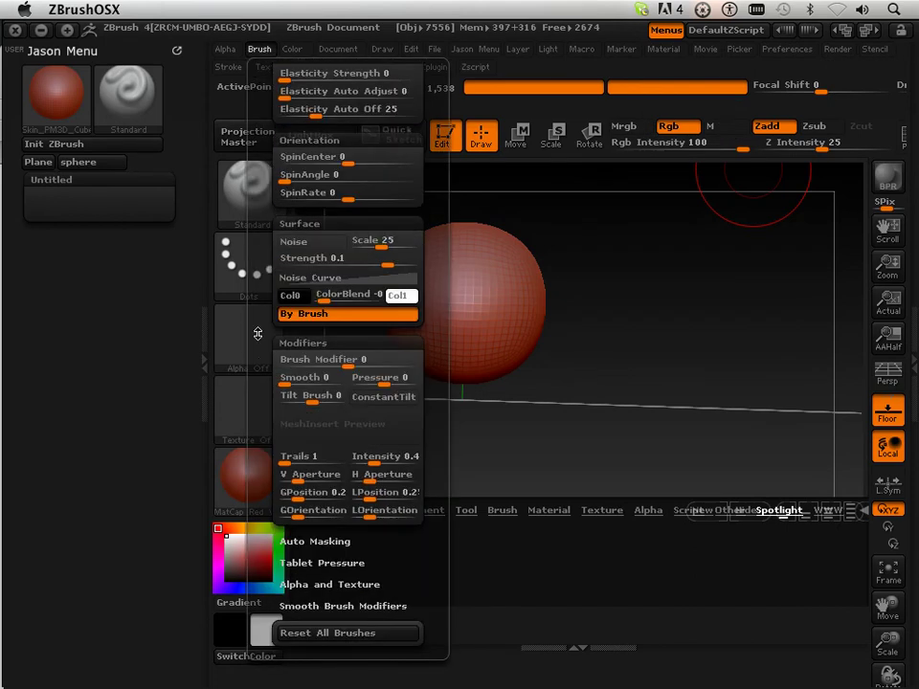
pyautogui.moveTo(255, 373); pyautogui.dragTo(254, 130)
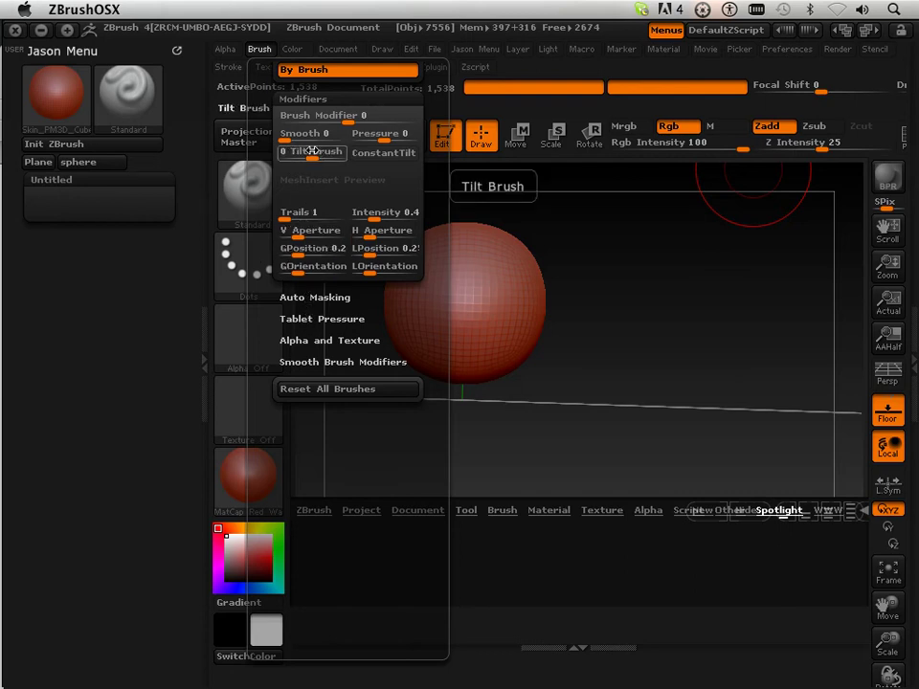
pyautogui.click(297, 298)
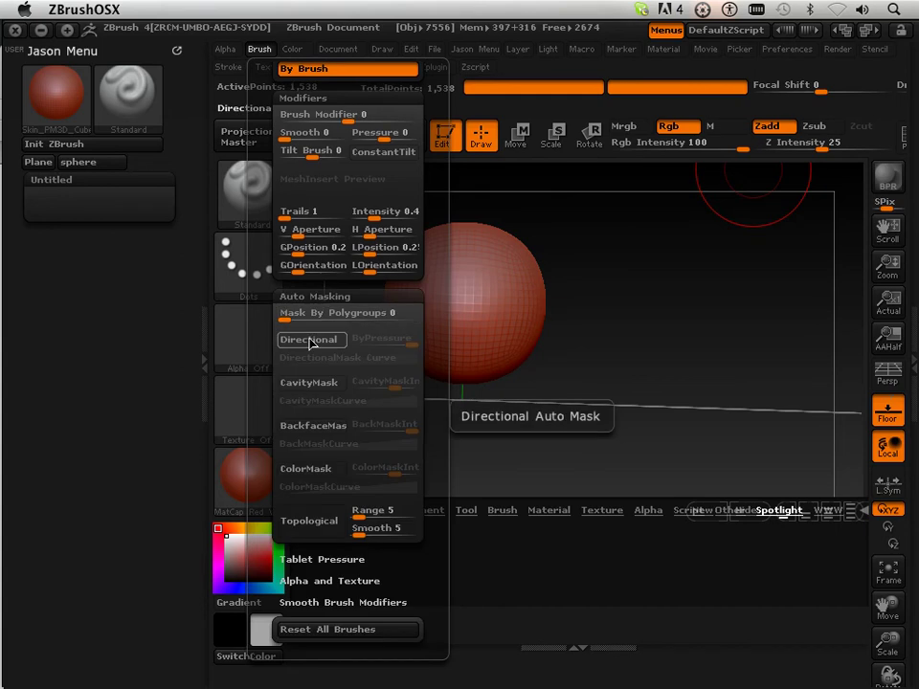
pyautogui.moveTo(254, 424); pyautogui.dragTo(255, 330)
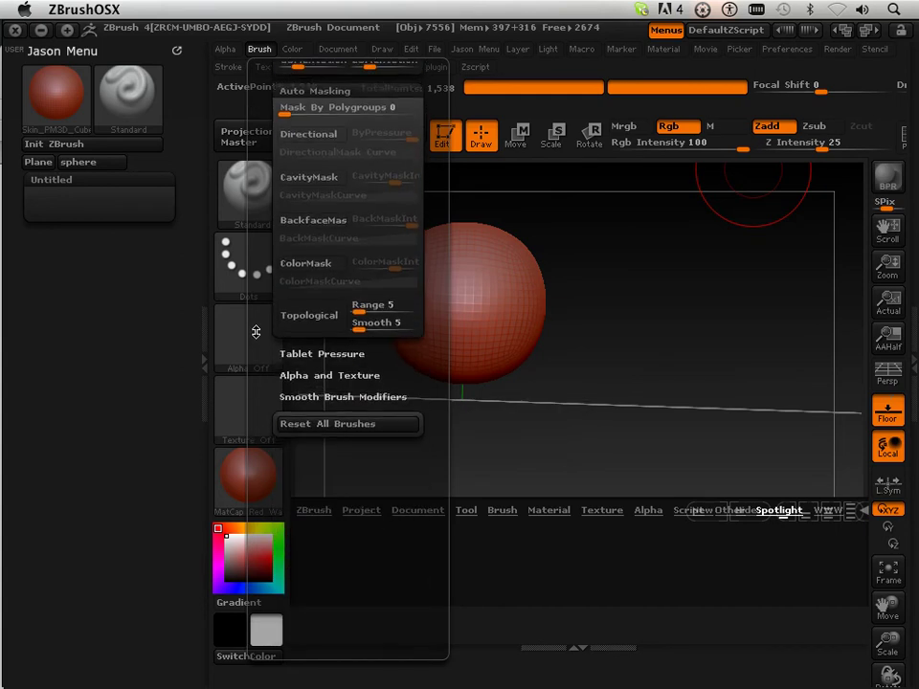
pyautogui.click(304, 353)
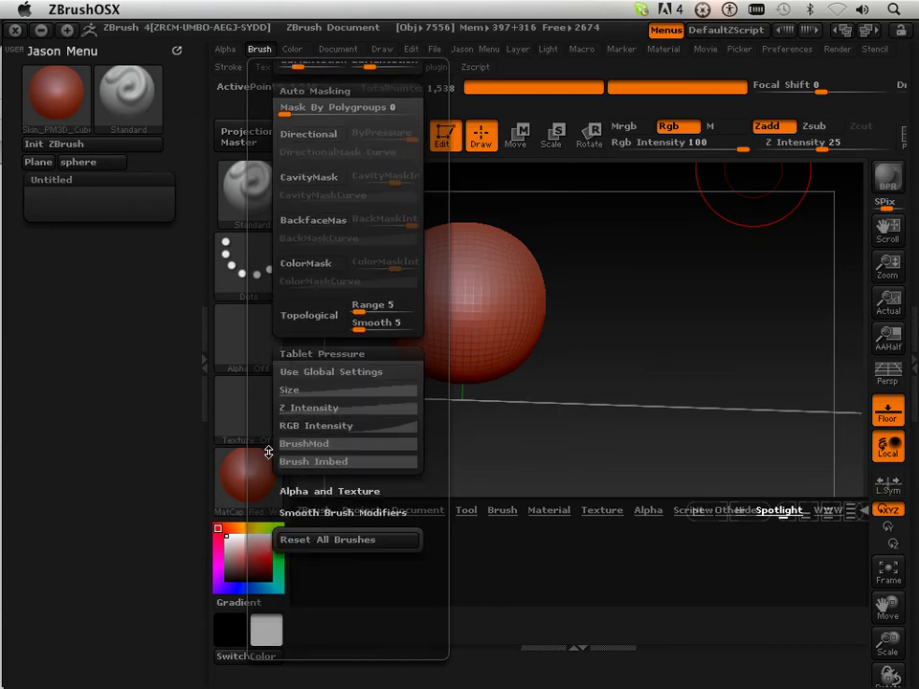
pyautogui.moveTo(268, 452); pyautogui.dragTo(277, 379)
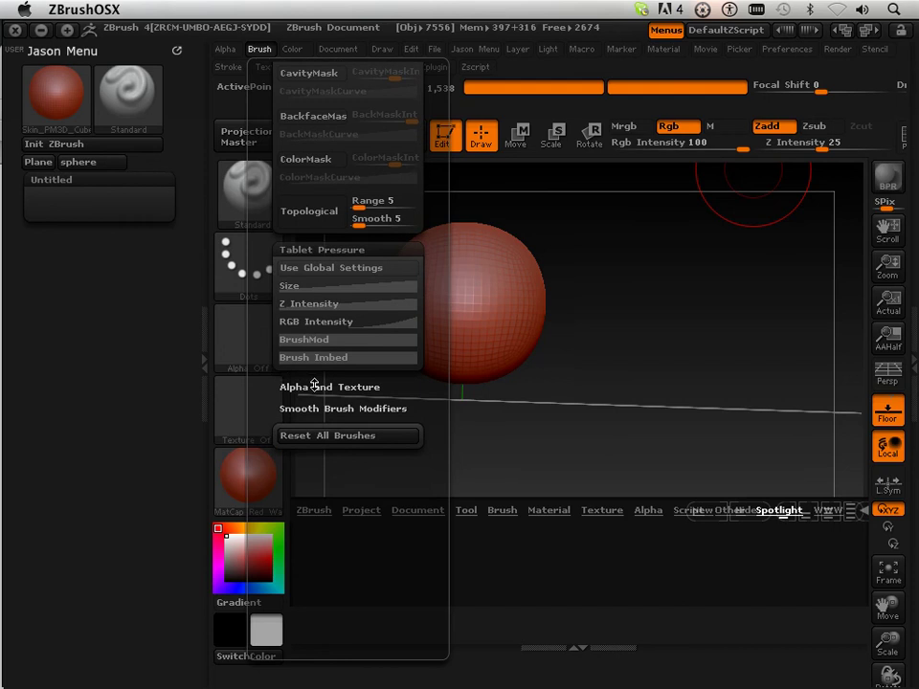
pyautogui.click(315, 384)
pyautogui.moveTo(272, 434); pyautogui.dragTo(285, 380)
pyautogui.click(299, 413)
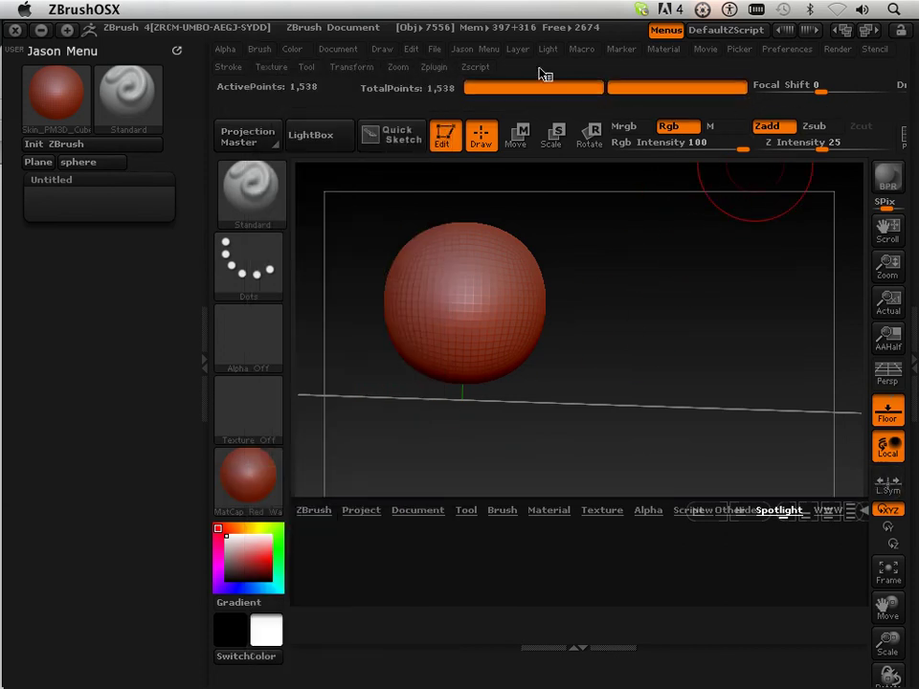
pyautogui.click(483, 52)
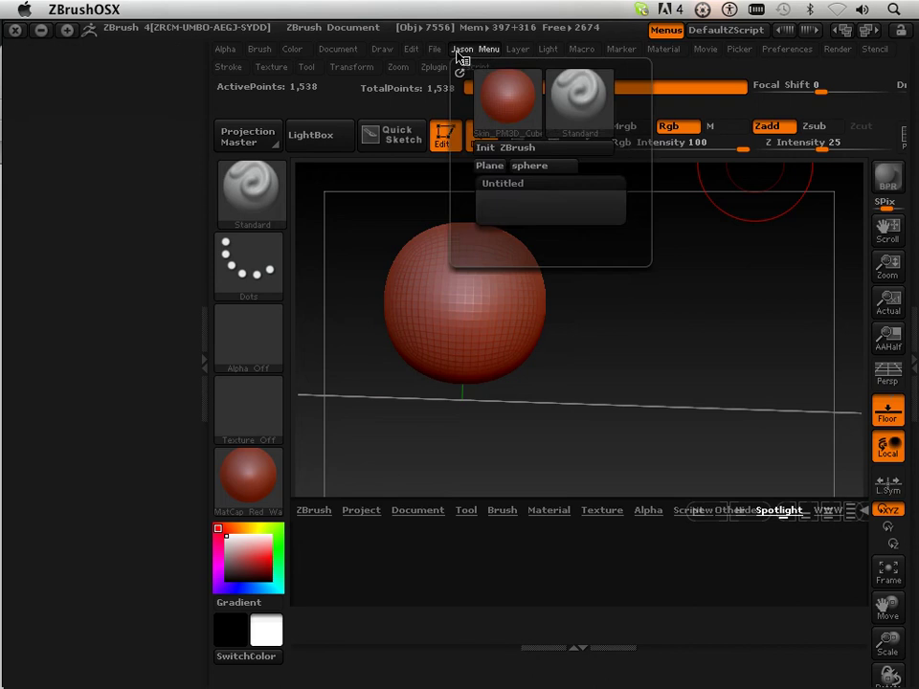
pyautogui.moveTo(352, 67)
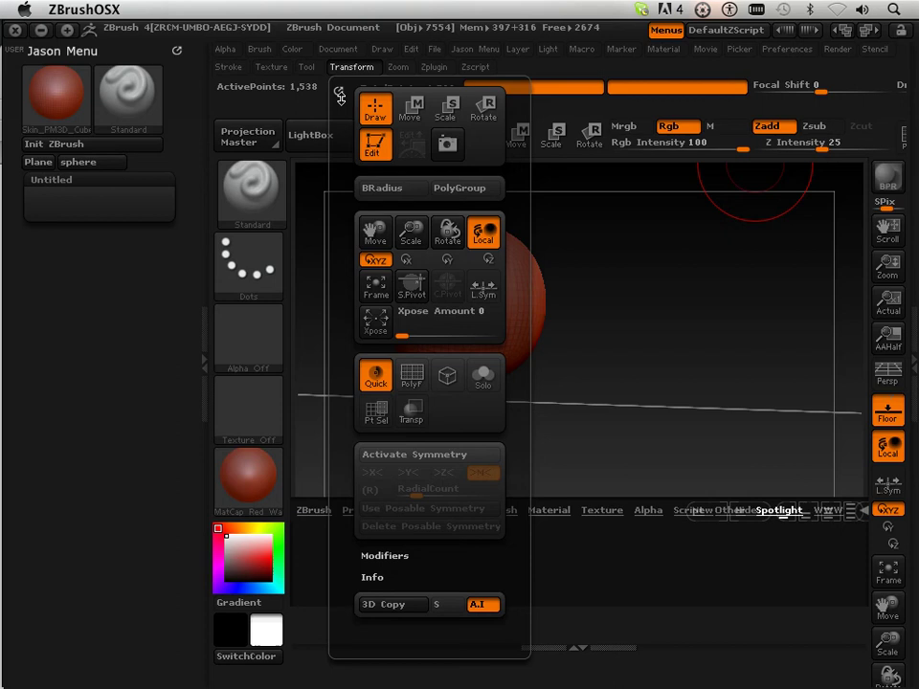
pyautogui.scroll(-1, 345, 219)
pyautogui.scroll(-4, 346, 219)
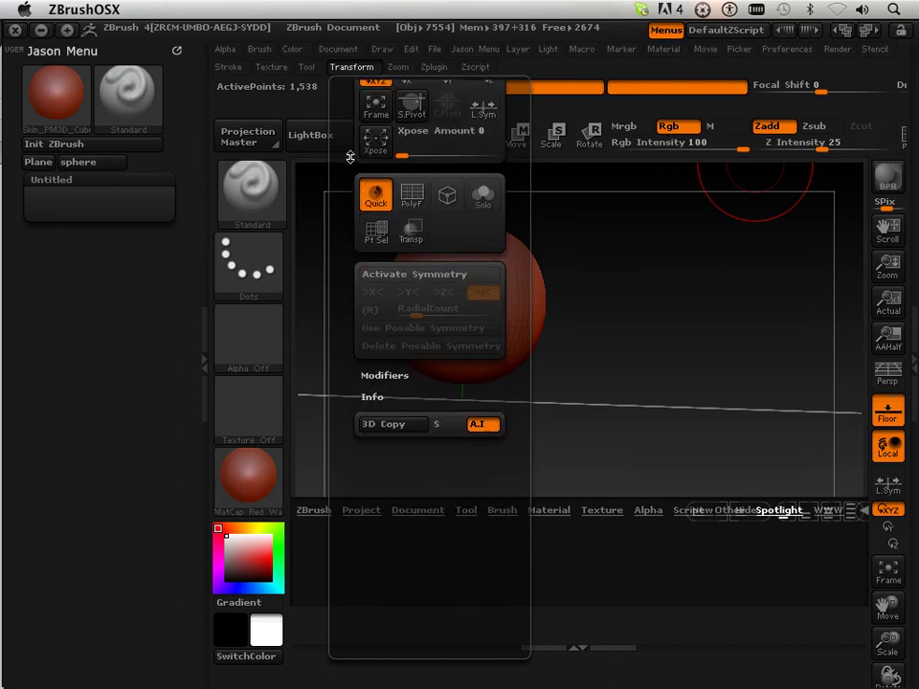
pyautogui.click(376, 376)
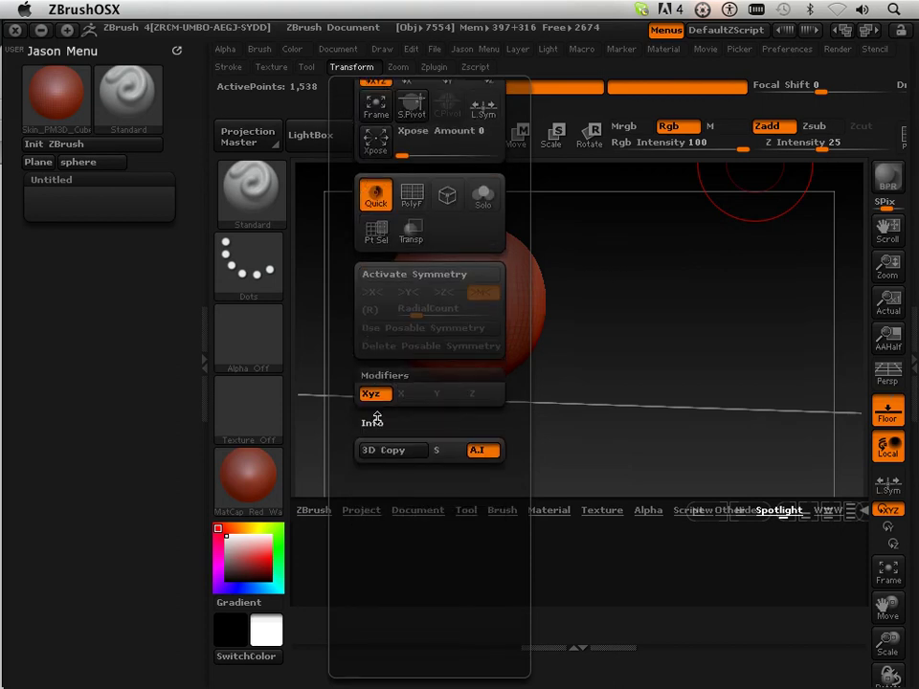
pyautogui.click(376, 421)
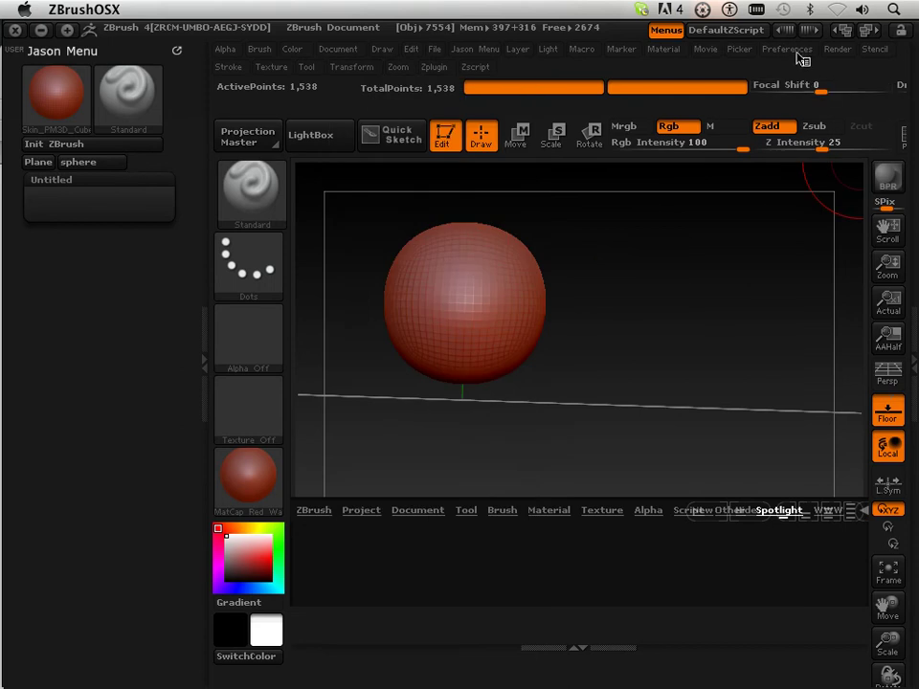
# Open Preferences and expand the Draw preferences section.
pyautogui.click(800, 54)
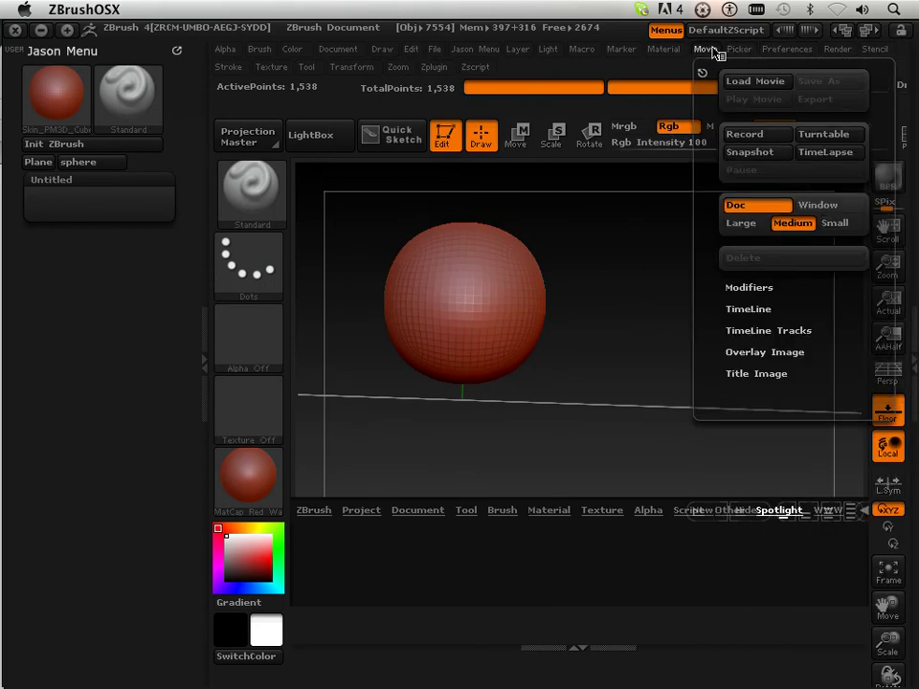
pyautogui.moveTo(787, 49)
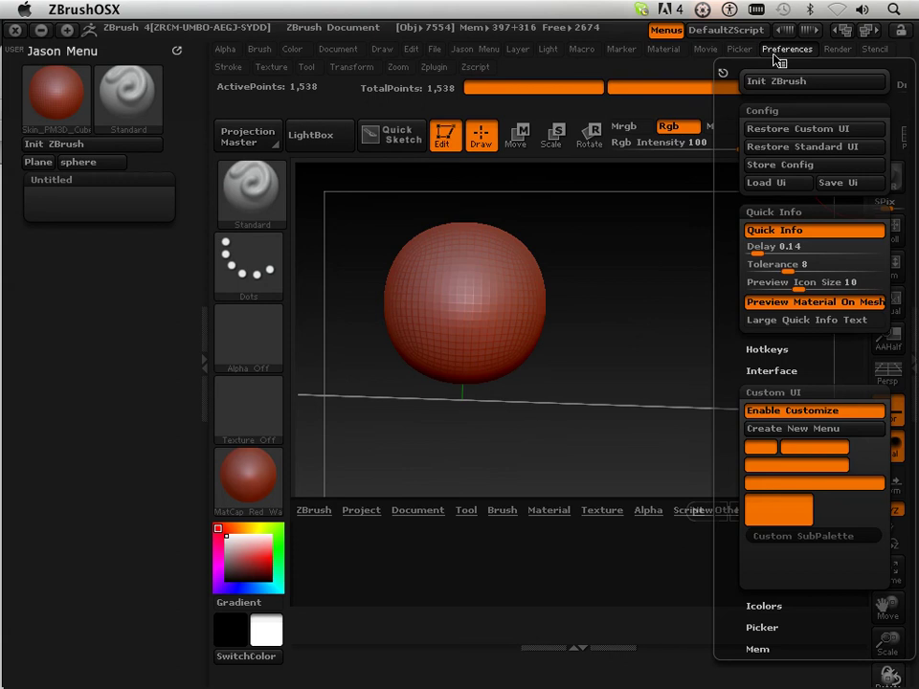
pyautogui.scroll(-10, 737, 190)
pyautogui.scroll(-10, 738, 364)
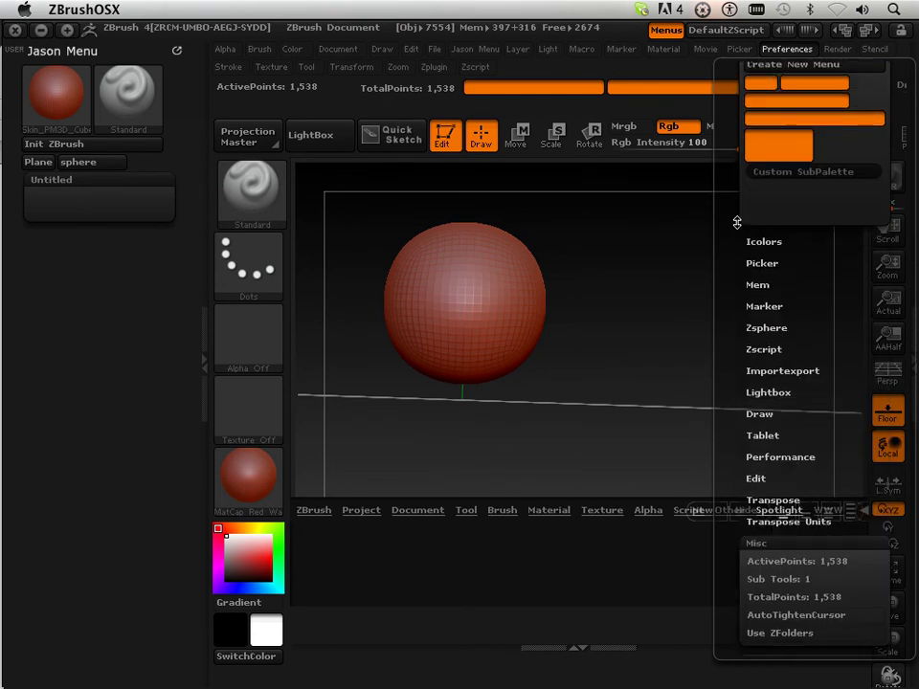
pyautogui.scroll(-2, 737, 211)
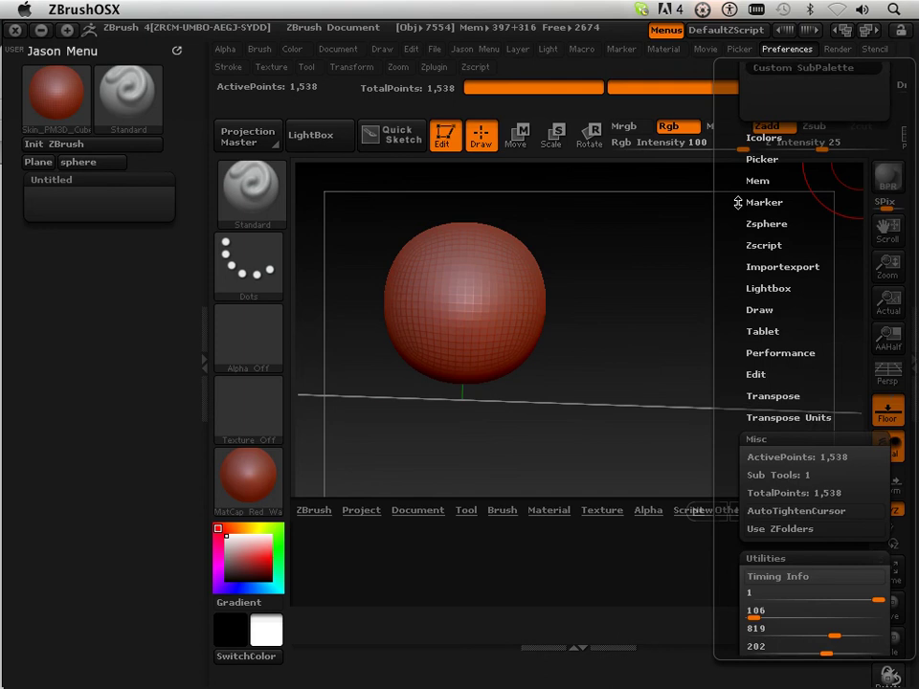
pyautogui.click(756, 304)
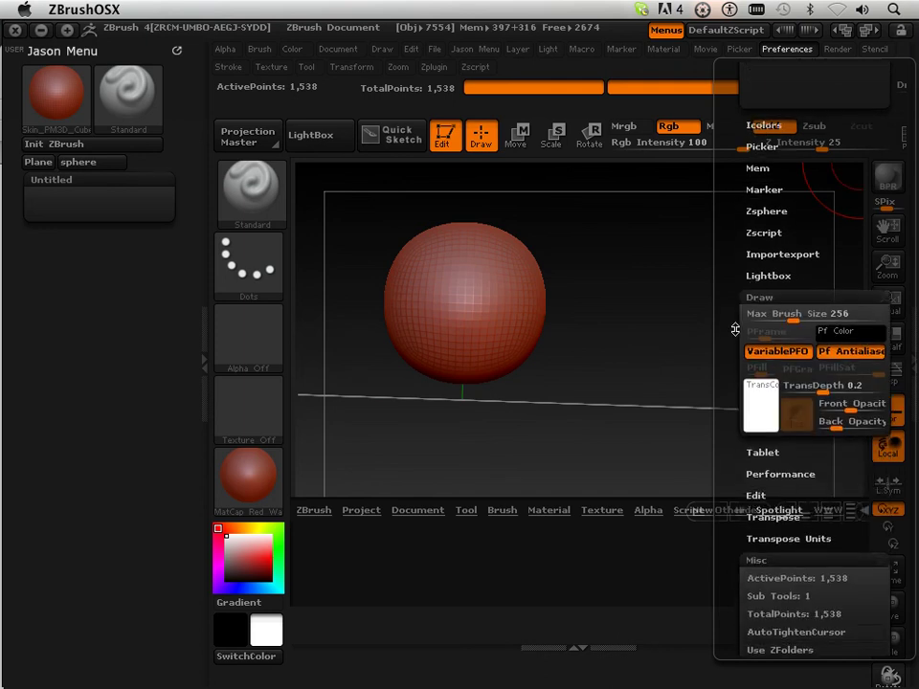
pyautogui.scroll(-3, 737, 316)
pyautogui.scroll(-3, 741, 273)
pyautogui.scroll(-1, 742, 255)
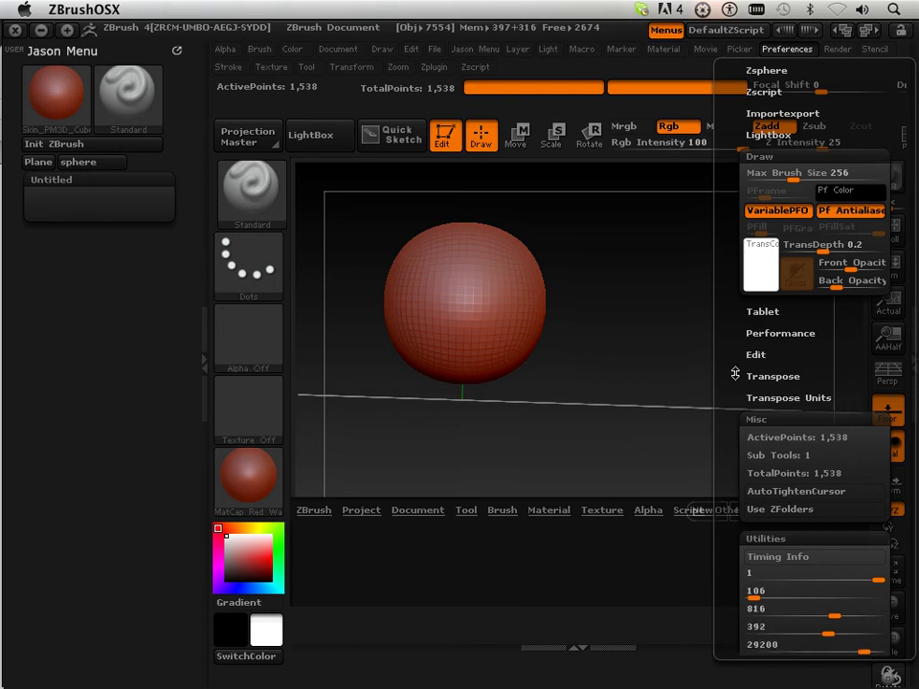
pyautogui.scroll(-1, 742, 362)
# In Edit preferences, lower Curve Same Point from 10 to 0.
pyautogui.click(760, 337)
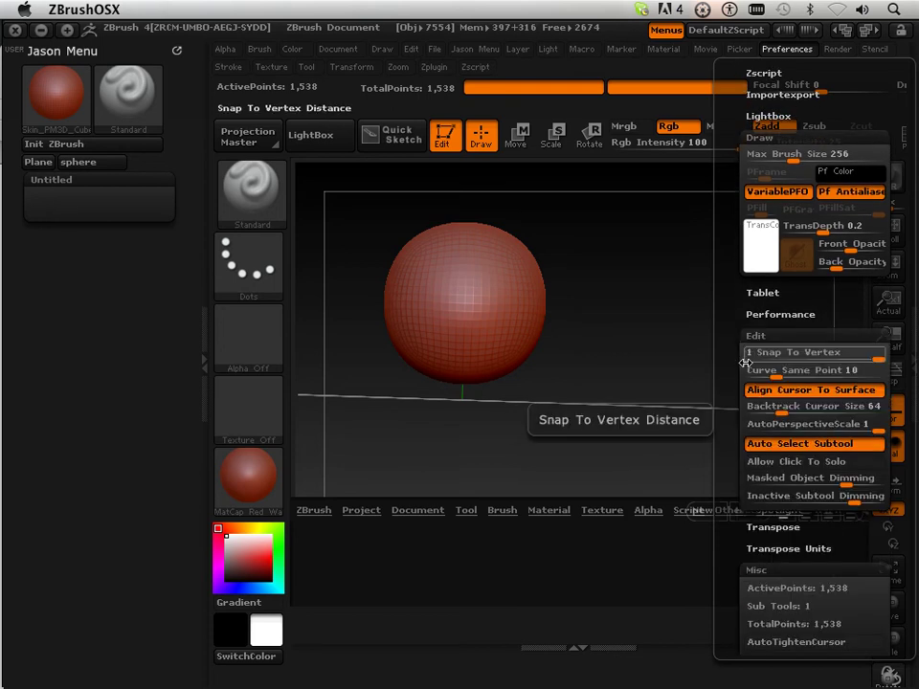
pyautogui.moveTo(778, 375); pyautogui.dragTo(748, 376)
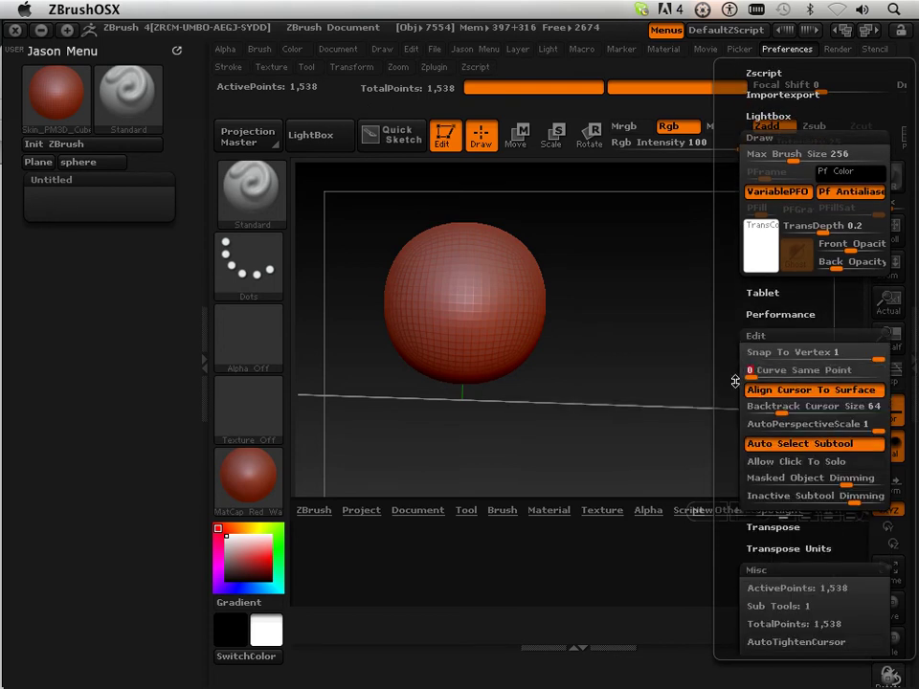
pyautogui.scroll(-2, 744, 364)
pyautogui.scroll(-8, 747, 316)
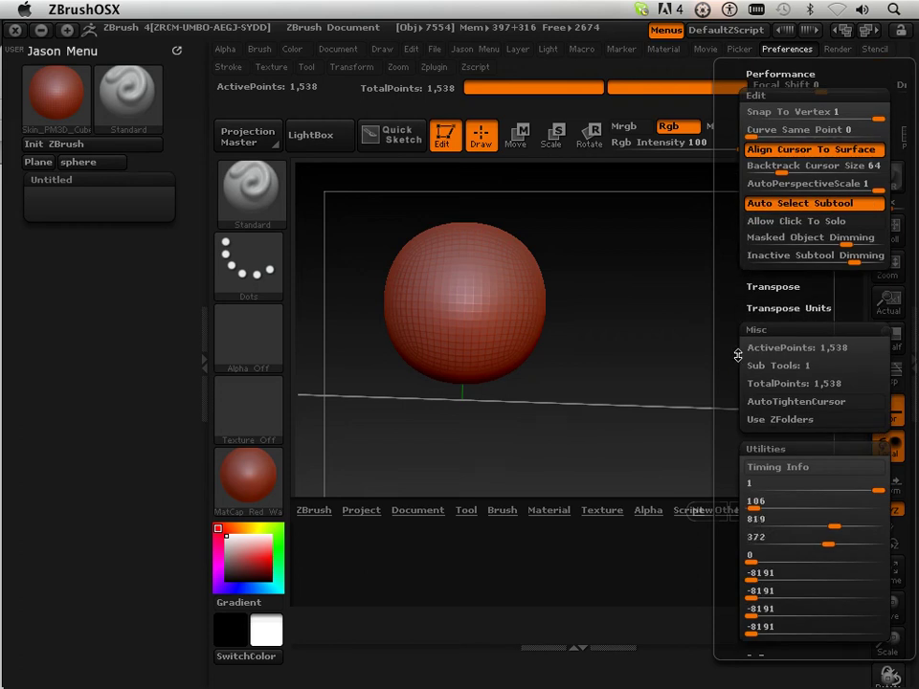
pyautogui.moveTo(737, 348); pyautogui.dragTo(738, 411)
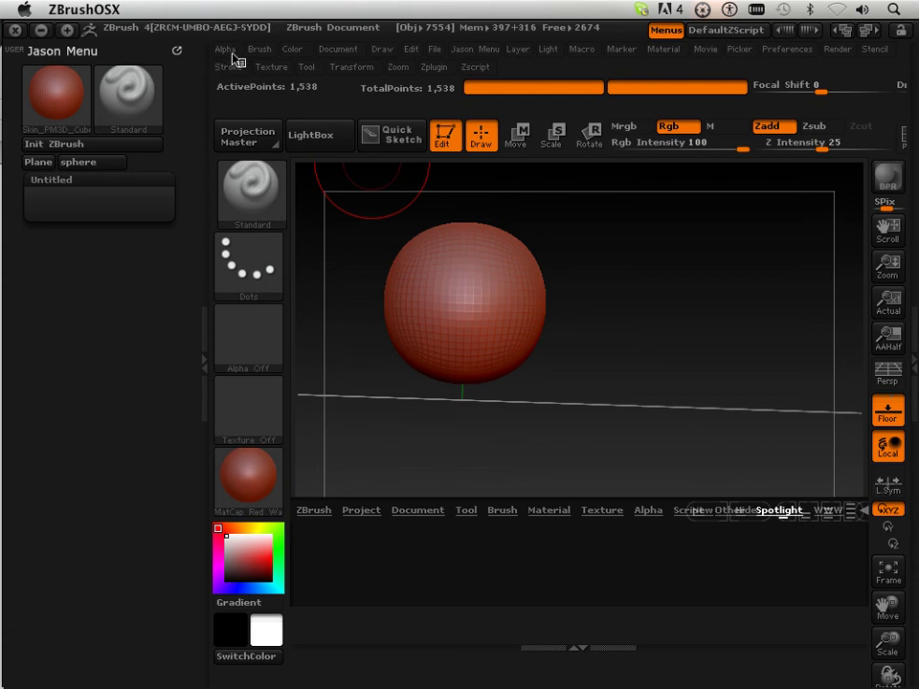
# Open the Stroke palette and expand its Inventory options.
pyautogui.click(525, 57)
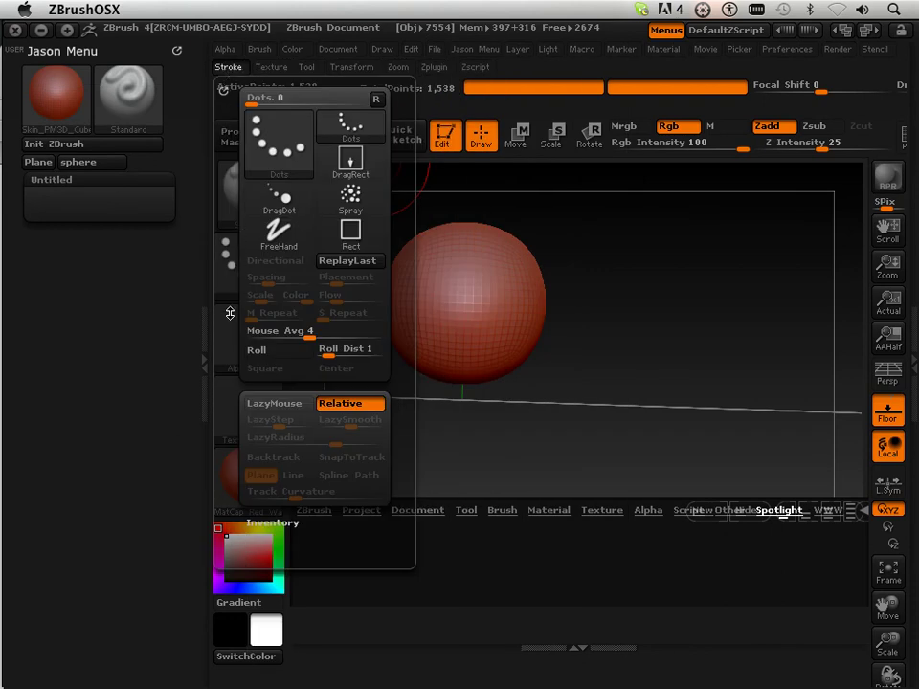
pyautogui.click(260, 521)
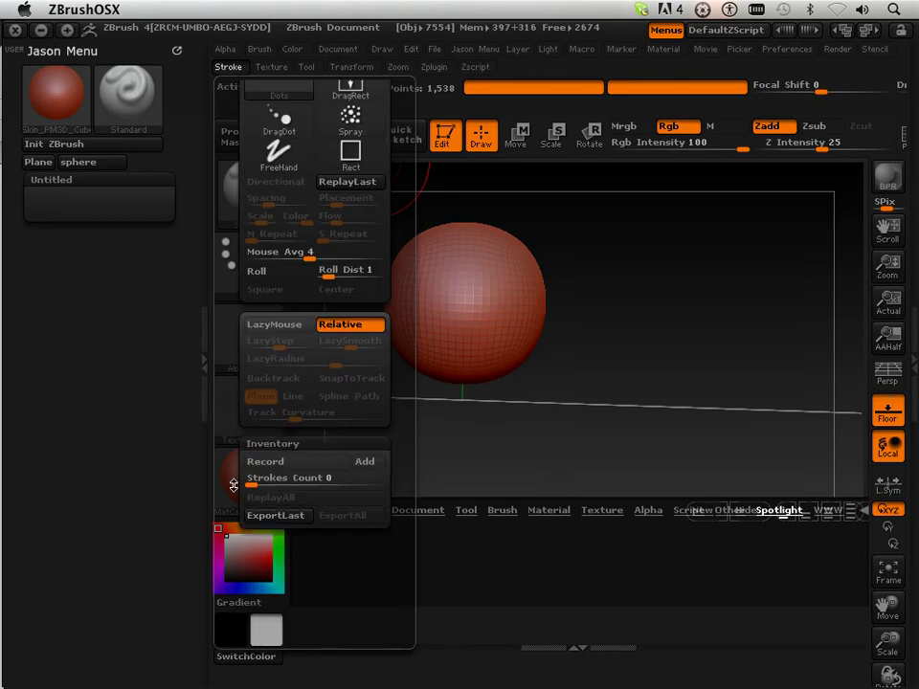
pyautogui.scroll(-3, 232, 470)
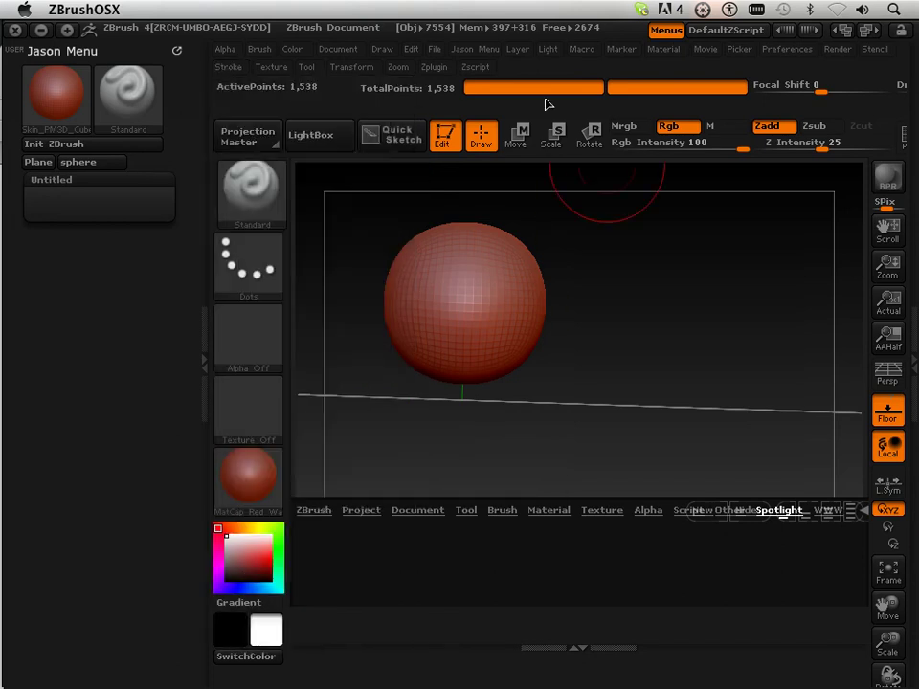
# Open the Alpha palette and scroll through its adjustment options.
pyautogui.click(226, 49)
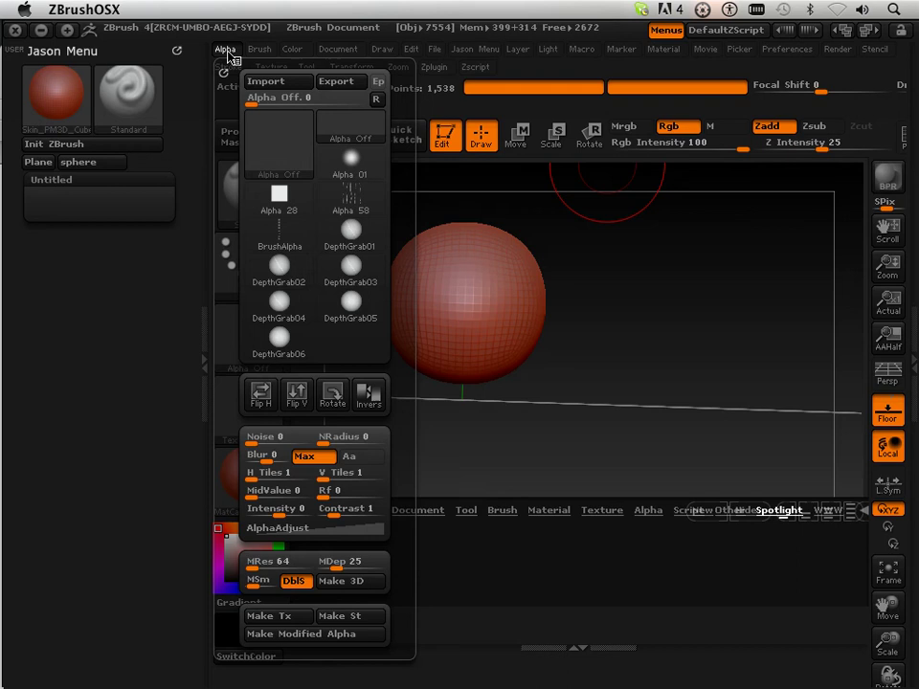
pyautogui.scroll(-2, 230, 304)
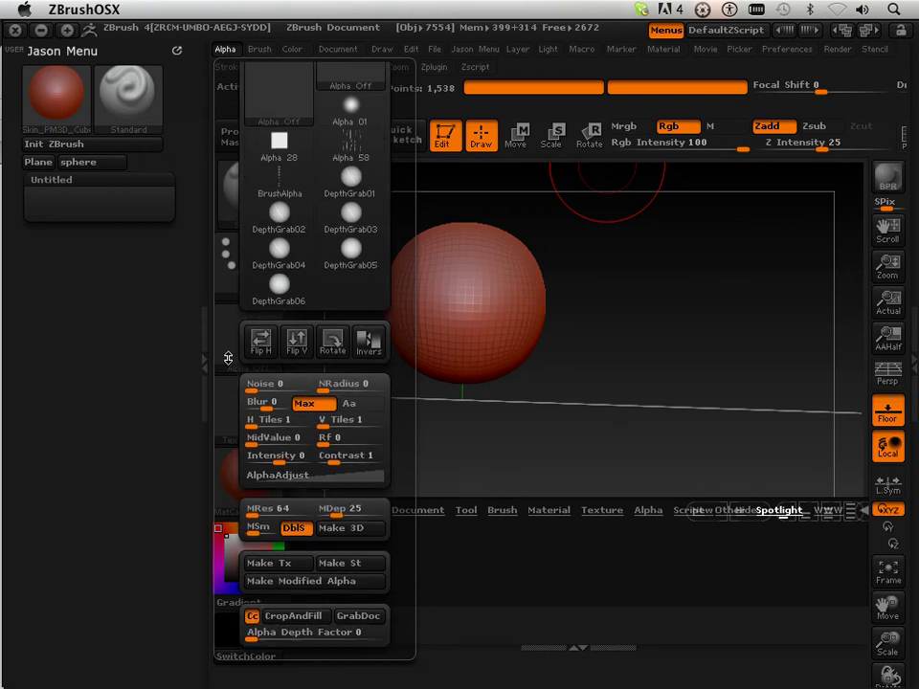
pyautogui.scroll(-3, 230, 304)
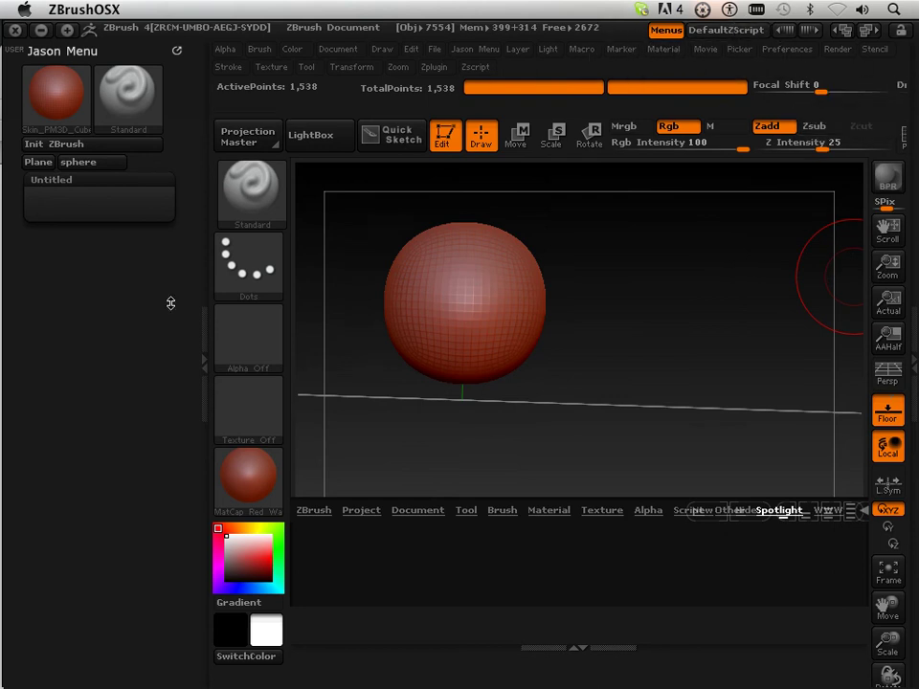
pyautogui.click(202, 335)
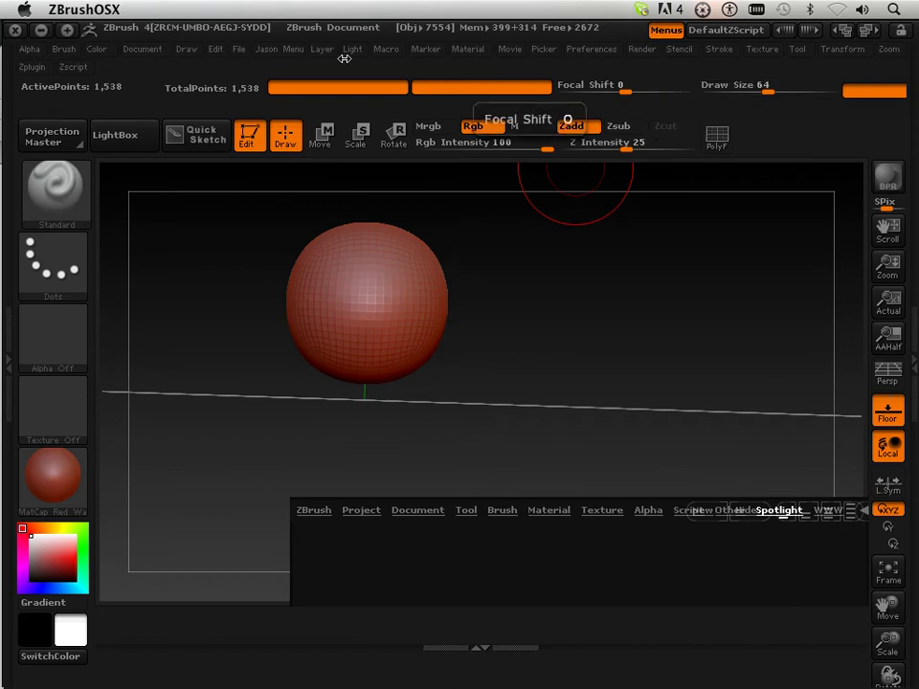
pyautogui.click(187, 52)
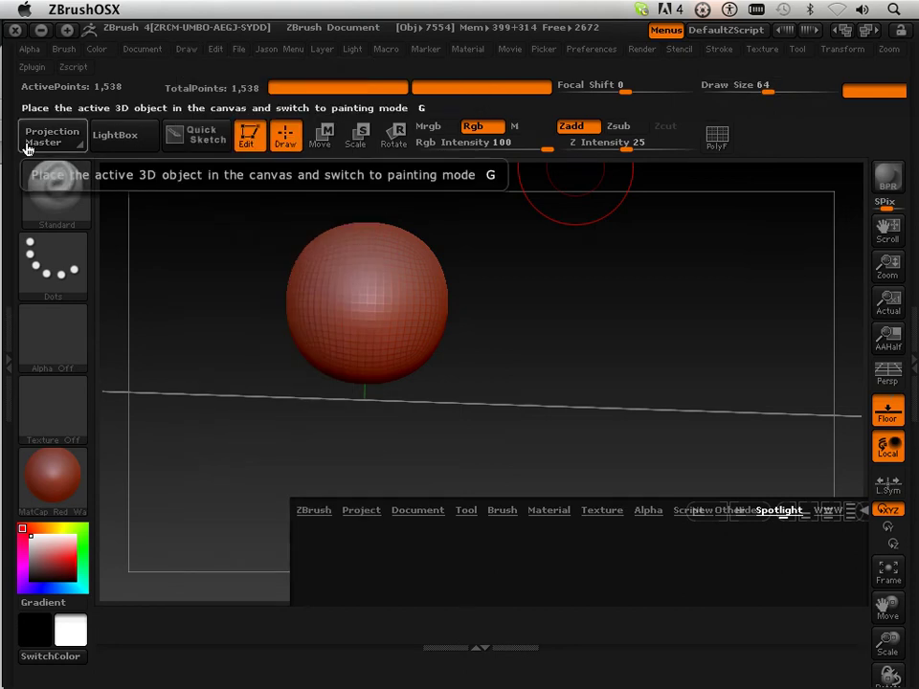
pyautogui.press('super+Tab')
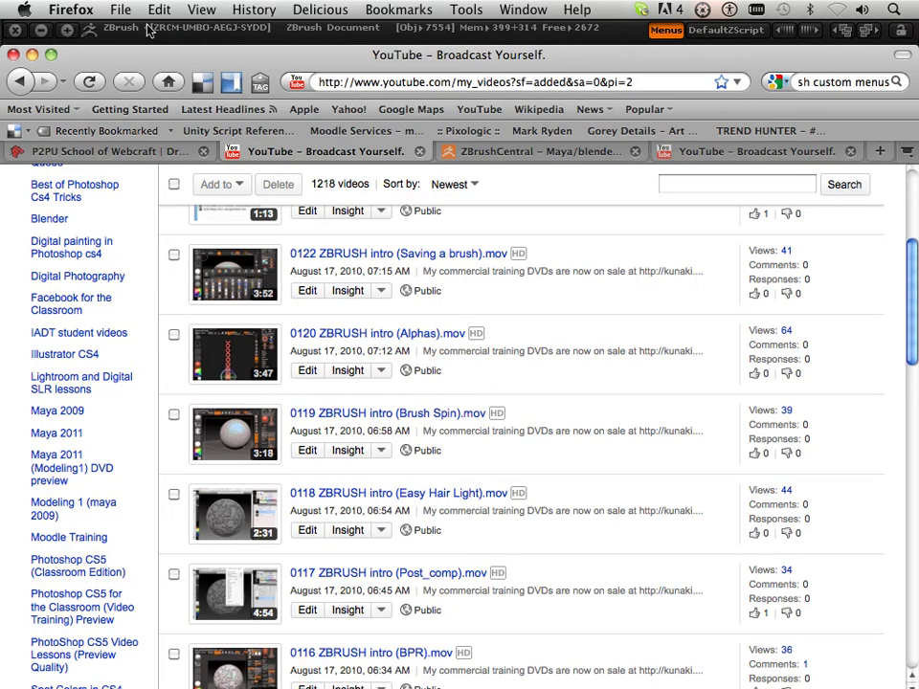
pyautogui.click(114, 27)
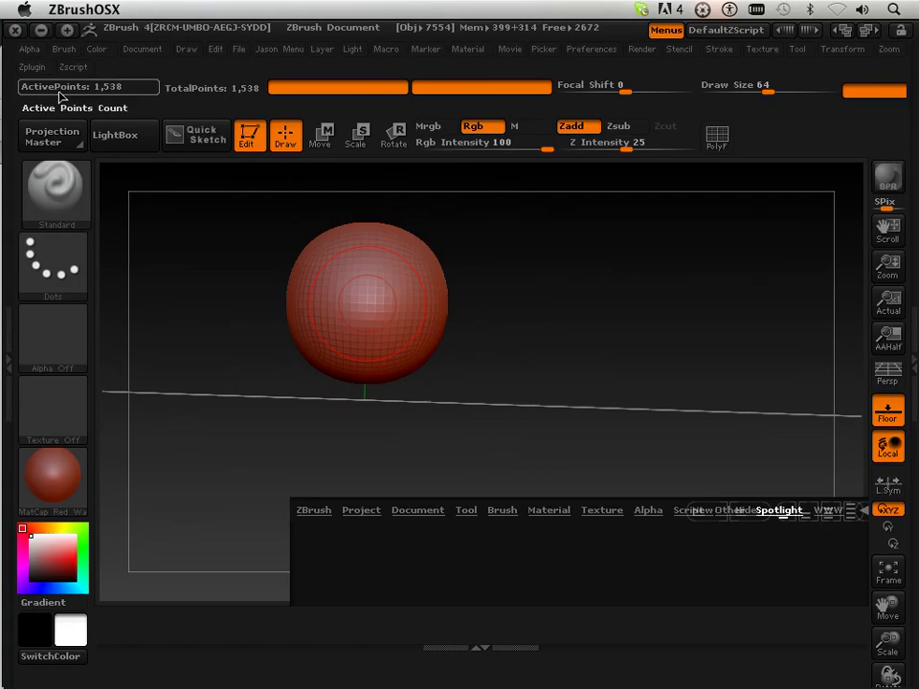
pyautogui.click(10, 358)
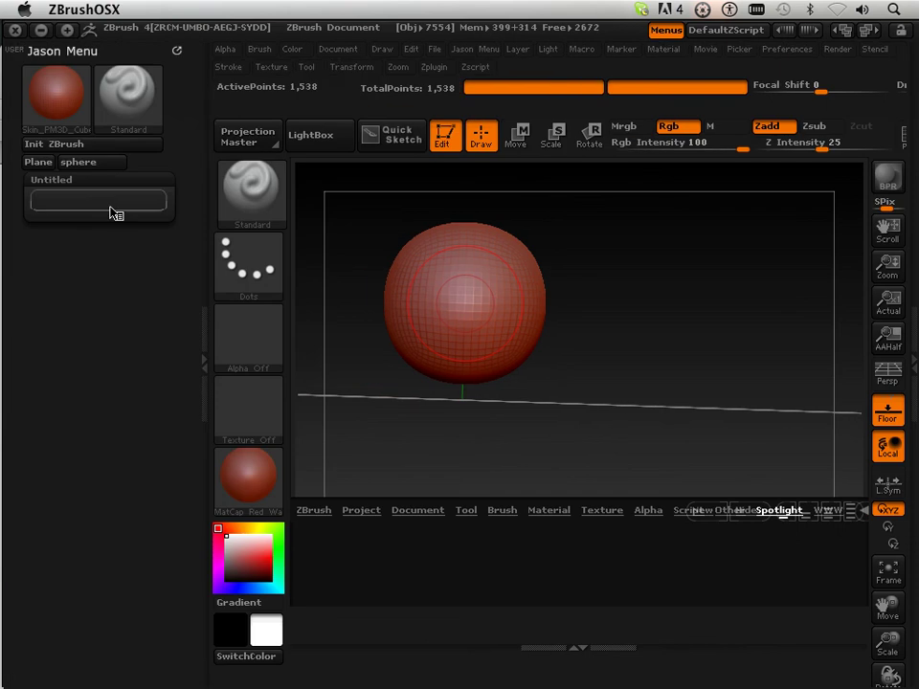
# Ctrl-drag the Draw Size slider (64) from the Draw palette into the Untitled sub-palette.
pyautogui.click(382, 49)
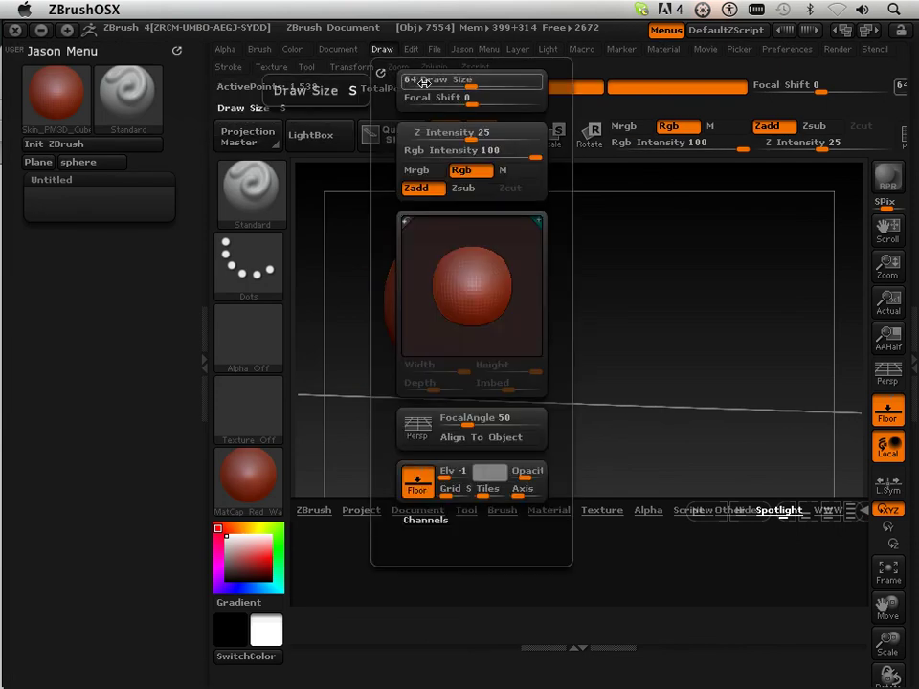
pyautogui.press('ctrl')
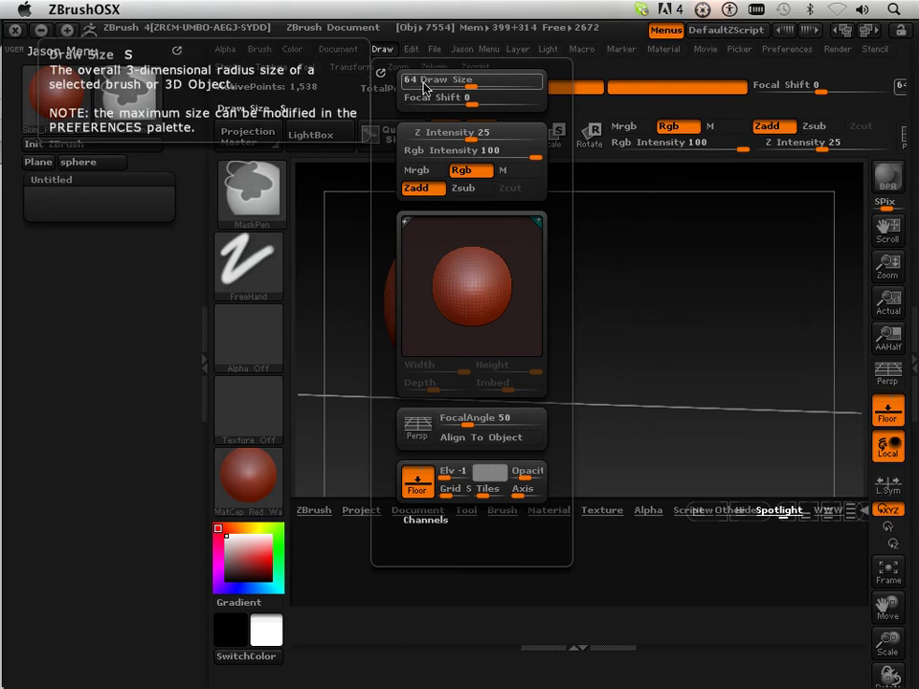
pyautogui.keyDown('ctrl'); pyautogui.moveTo(426, 87); pyautogui.dragTo(67, 201); pyautogui.keyUp('ctrl')
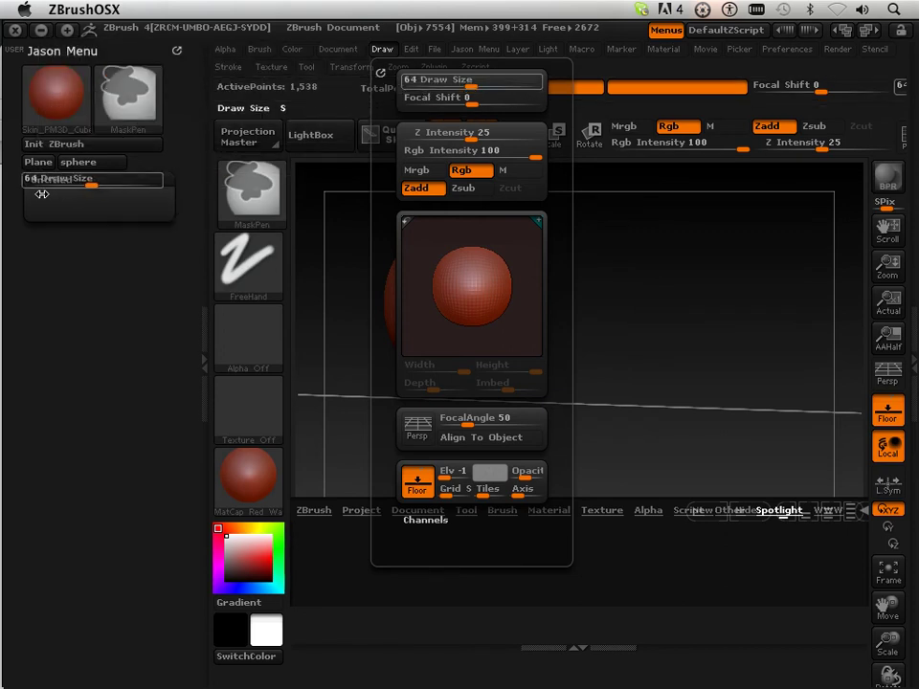
pyautogui.keyDown('ctrl'); pyautogui.moveTo(67, 201); pyautogui.dragTo(46, 197); pyautogui.keyUp('ctrl')
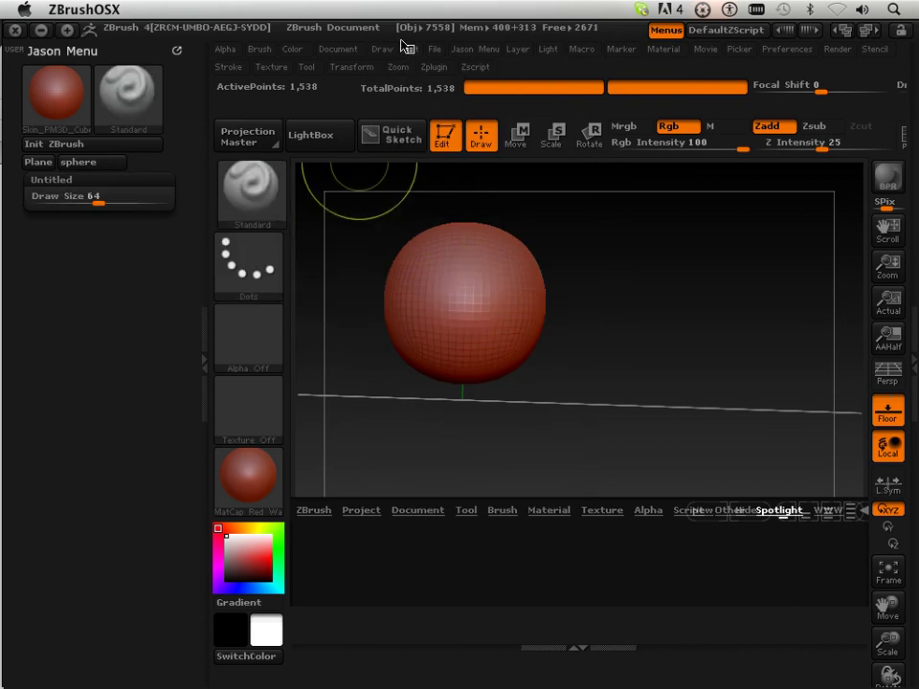
pyautogui.keyDown('ctrl'); pyautogui.click(65, 181); pyautogui.keyUp('ctrl')
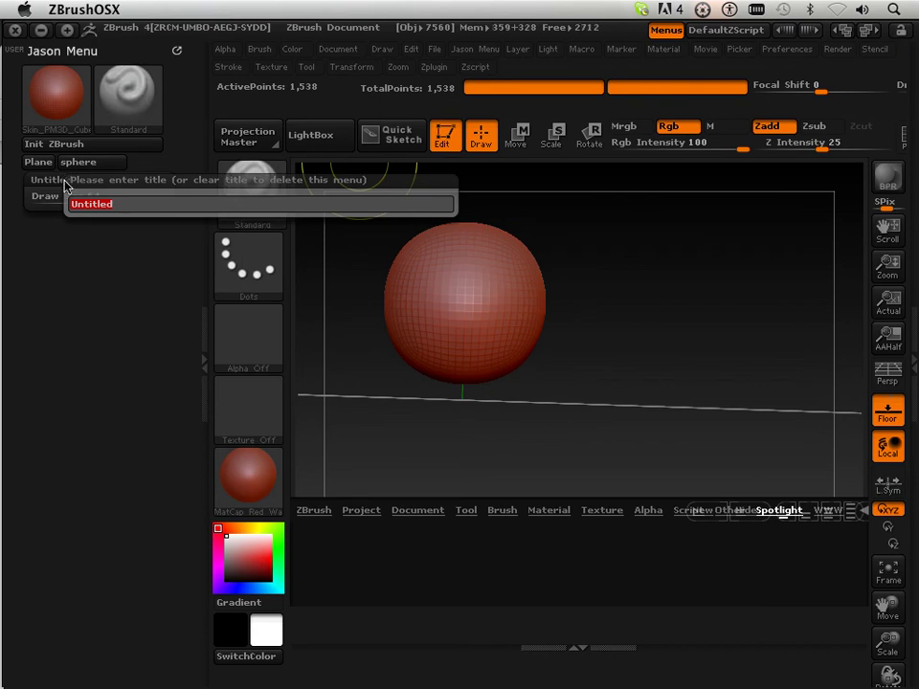
# Enter 'Brush Attributes' as the sub-palette's new title and confirm it.
pyautogui.press('shift')
pyautogui.write('Bru')
pyautogui.write('sh A')
pyautogui.write('tt')
pyautogui.write('ributes')
pyautogui.press('Return')
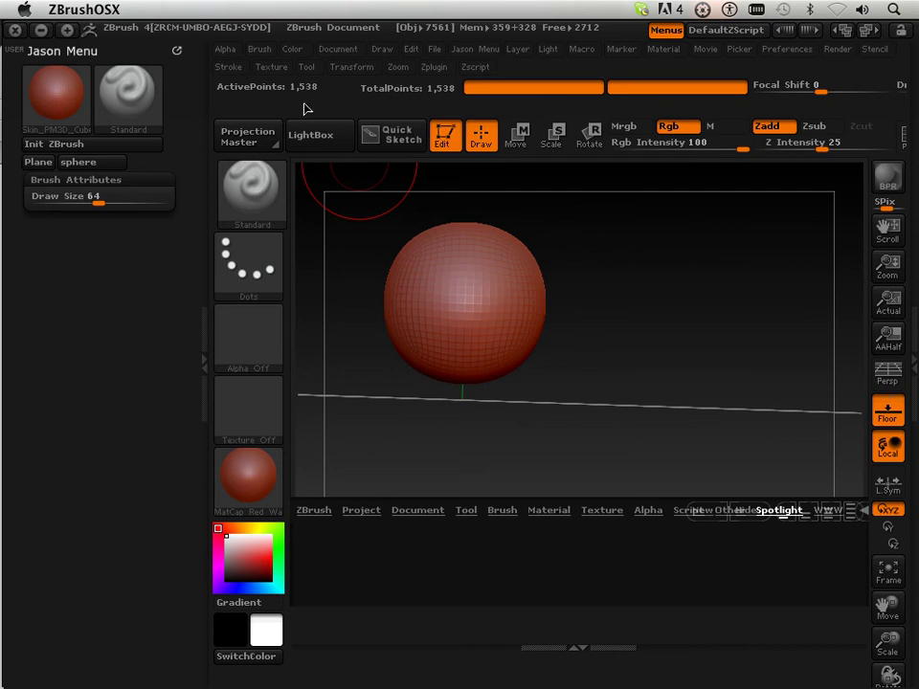
# Copy the Zadd and Zsub toggles from the Draw palette into Brush Attributes.
pyautogui.click(380, 52)
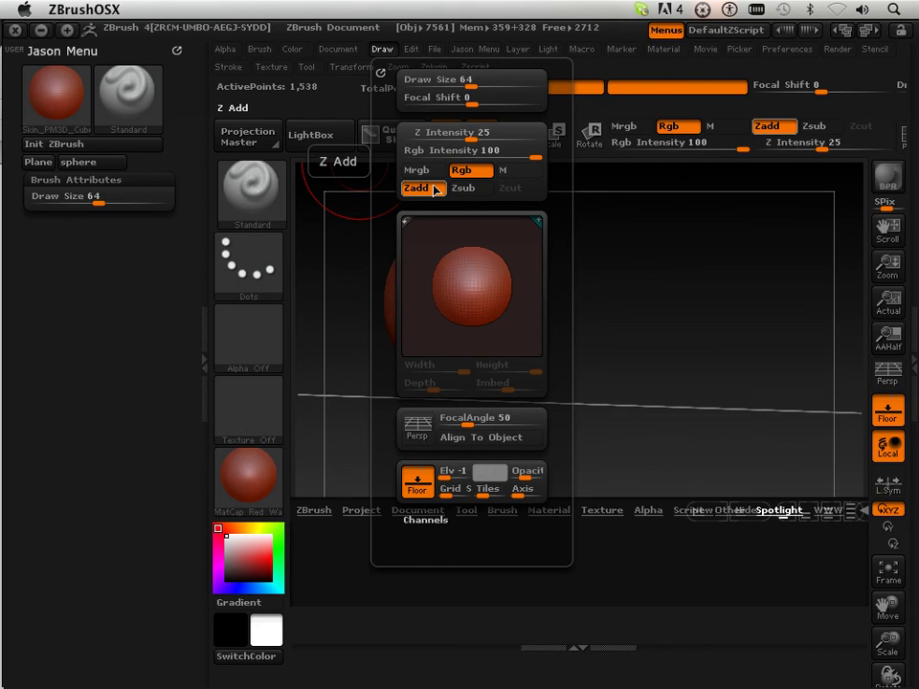
pyautogui.moveTo(434, 189)
pyautogui.keyDown('ctrl'); pyautogui.keyDown('alt'); pyautogui.mouseDown()
pyautogui.moveTo(113, 197)
pyautogui.moveTo(95, 187)
pyautogui.mouseUp(); pyautogui.keyUp('alt'); pyautogui.keyUp('ctrl')
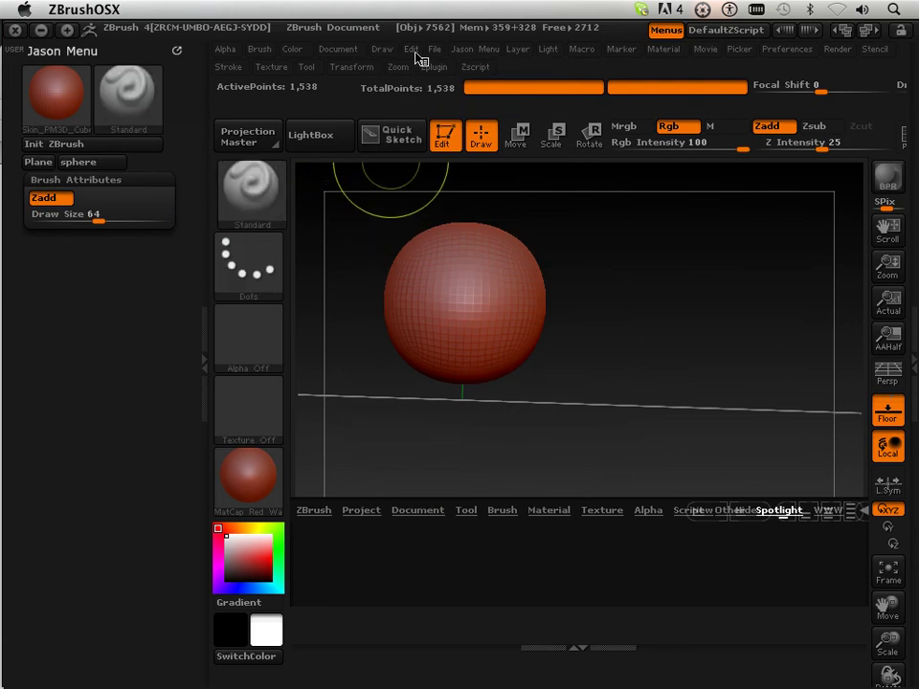
pyautogui.click(383, 50)
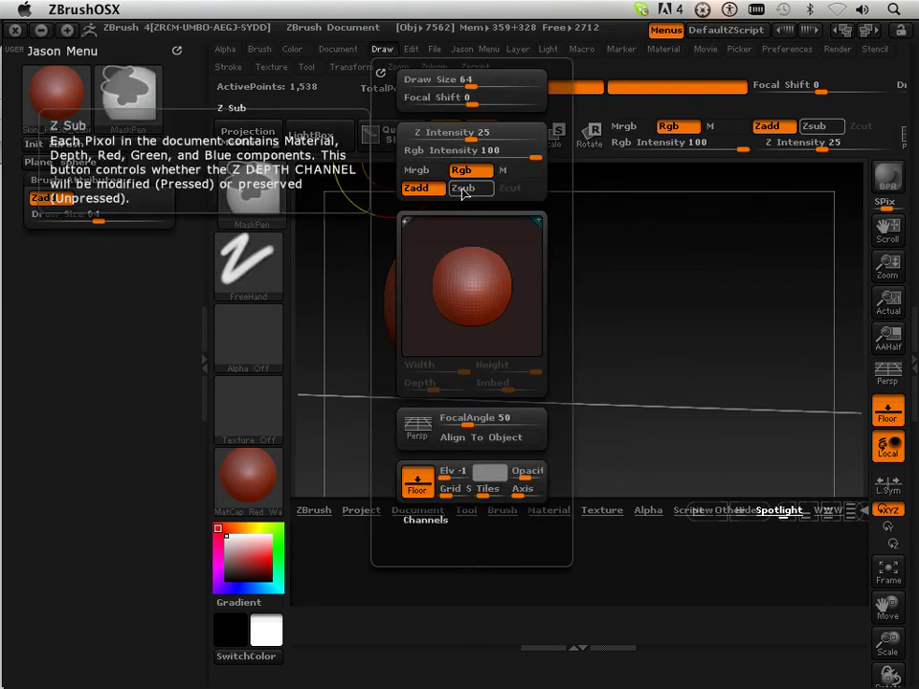
pyautogui.keyDown('ctrl'); pyautogui.keyDown('alt'); pyautogui.moveTo(463, 189); pyautogui.dragTo(91, 198); pyautogui.keyUp('alt'); pyautogui.keyUp('ctrl')
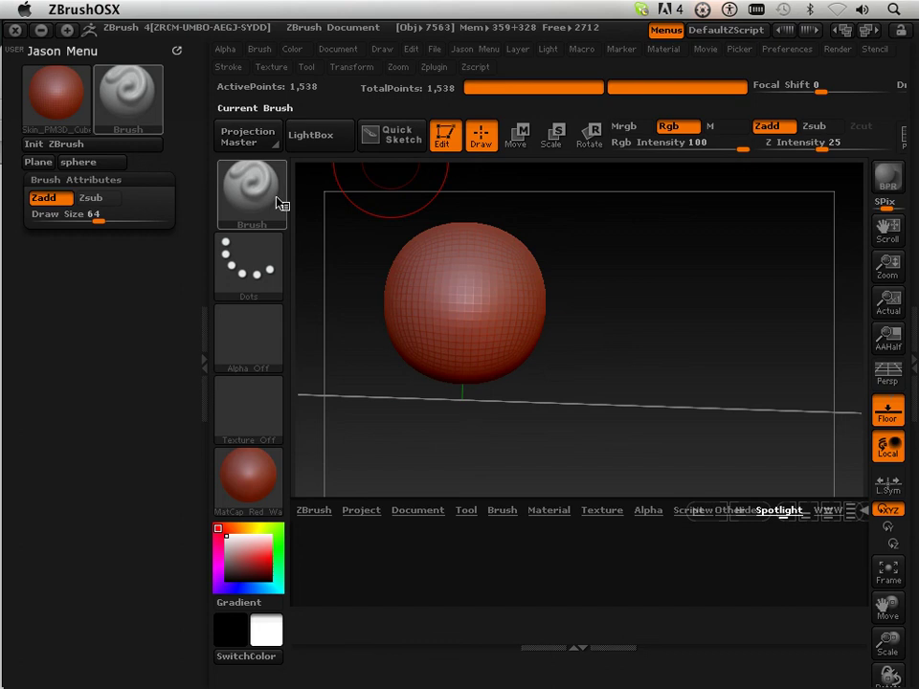
pyautogui.click(416, 53)
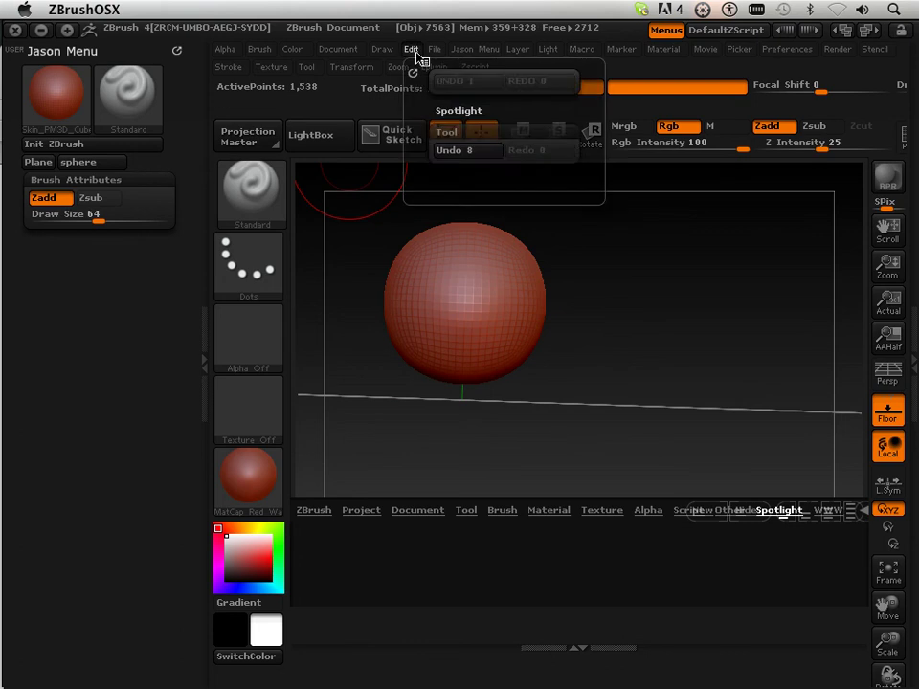
pyautogui.click(383, 50)
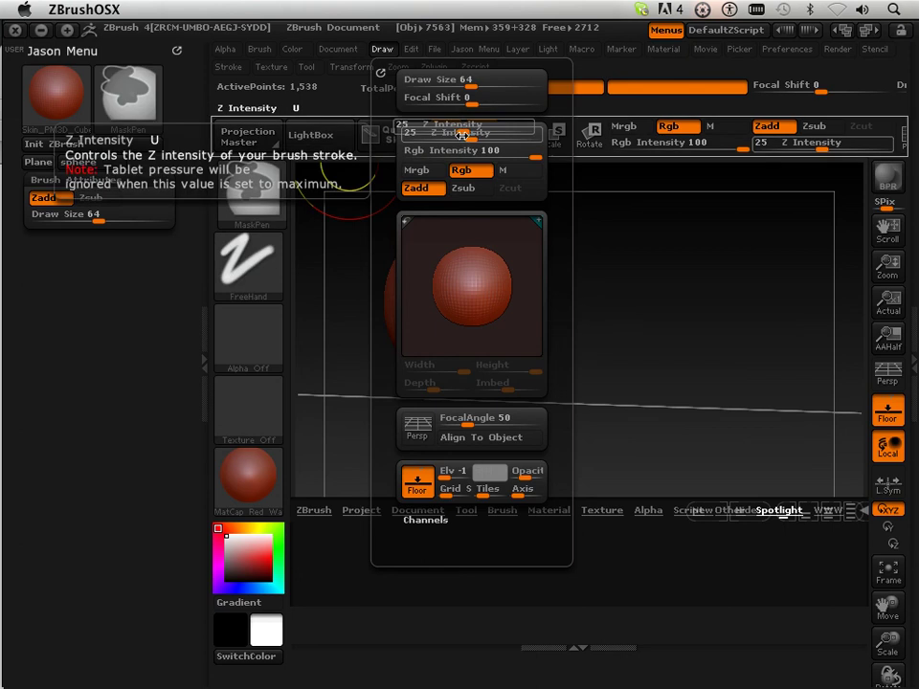
# Add Z Intensity, Rgb and Rgb Intensity, placing Z Intensity above Rgb Intensity.
pyautogui.moveTo(462, 135)
pyautogui.keyDown('ctrl'); pyautogui.keyDown('alt'); pyautogui.mouseDown()
pyautogui.moveTo(124, 219)
pyautogui.moveTo(90, 196)
pyautogui.moveTo(88, 232)
pyautogui.mouseUp(); pyautogui.keyUp('alt'); pyautogui.keyUp('ctrl')
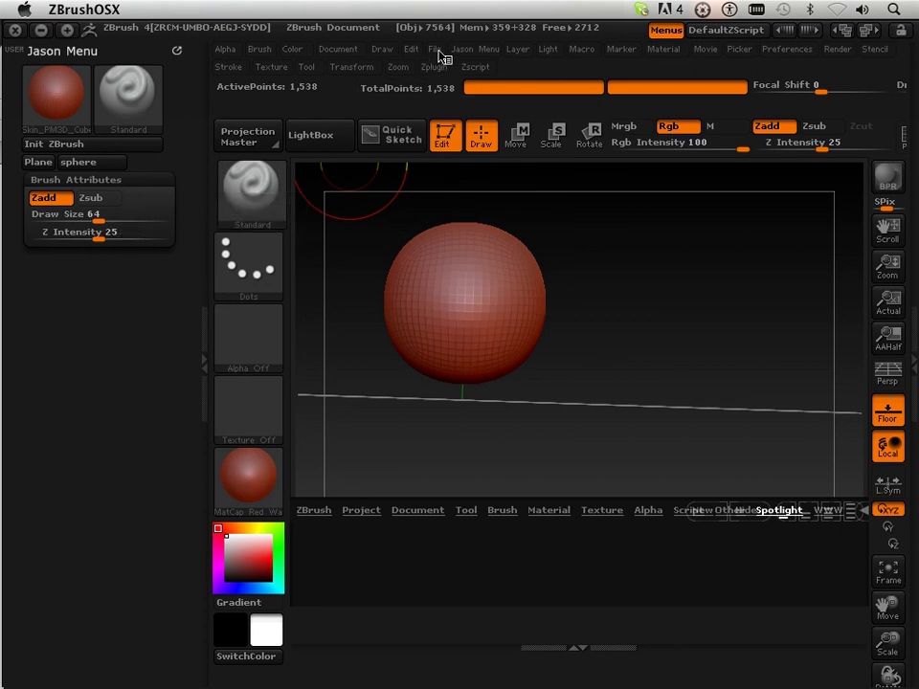
pyautogui.click(382, 49)
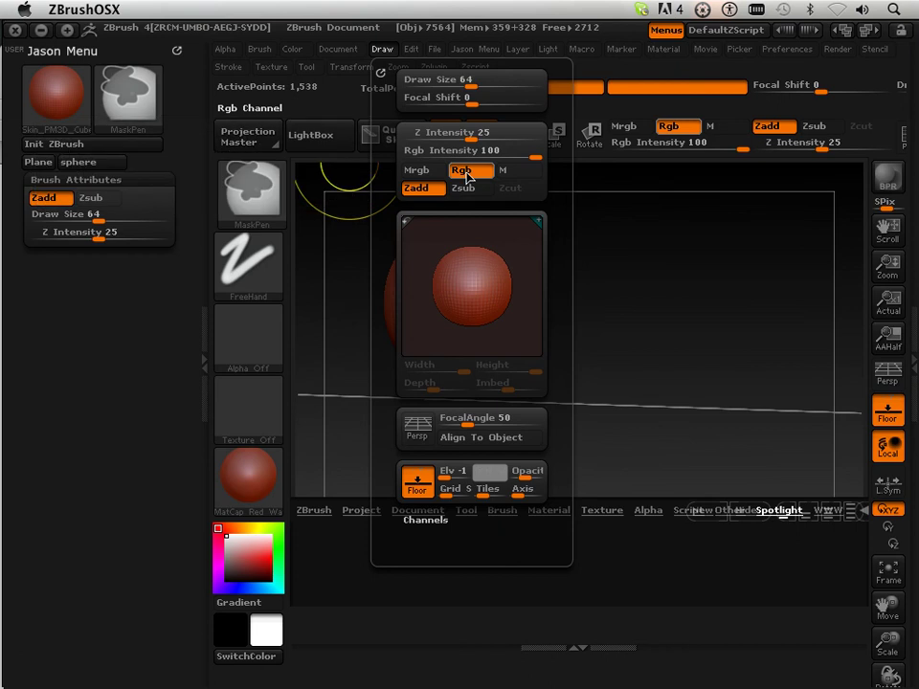
pyautogui.keyDown('ctrl'); pyautogui.keyDown('alt'); pyautogui.moveTo(466, 175); pyautogui.dragTo(144, 198); pyautogui.keyUp('alt'); pyautogui.keyUp('ctrl')
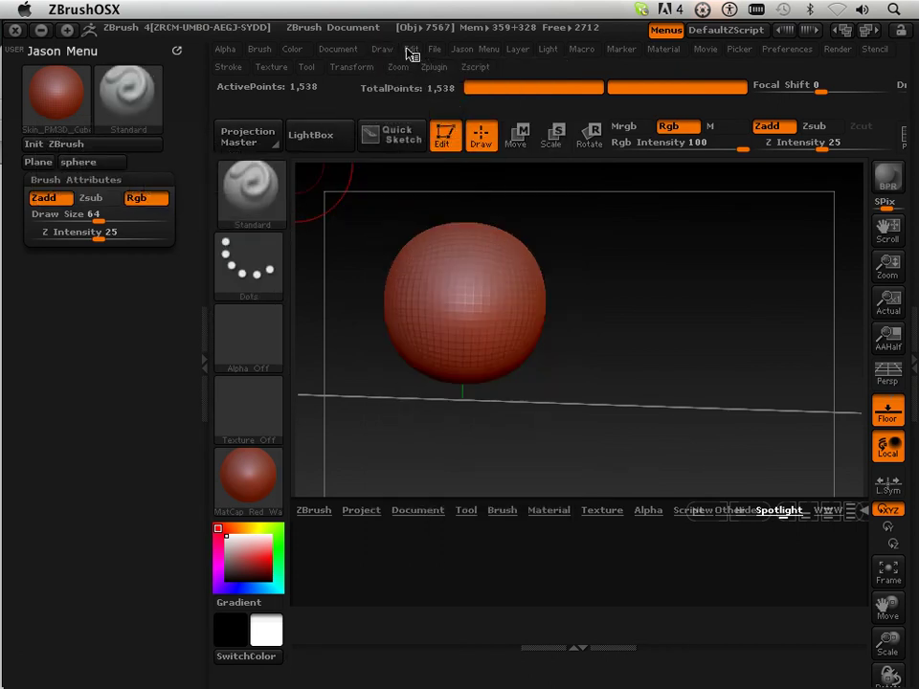
pyautogui.click(411, 50)
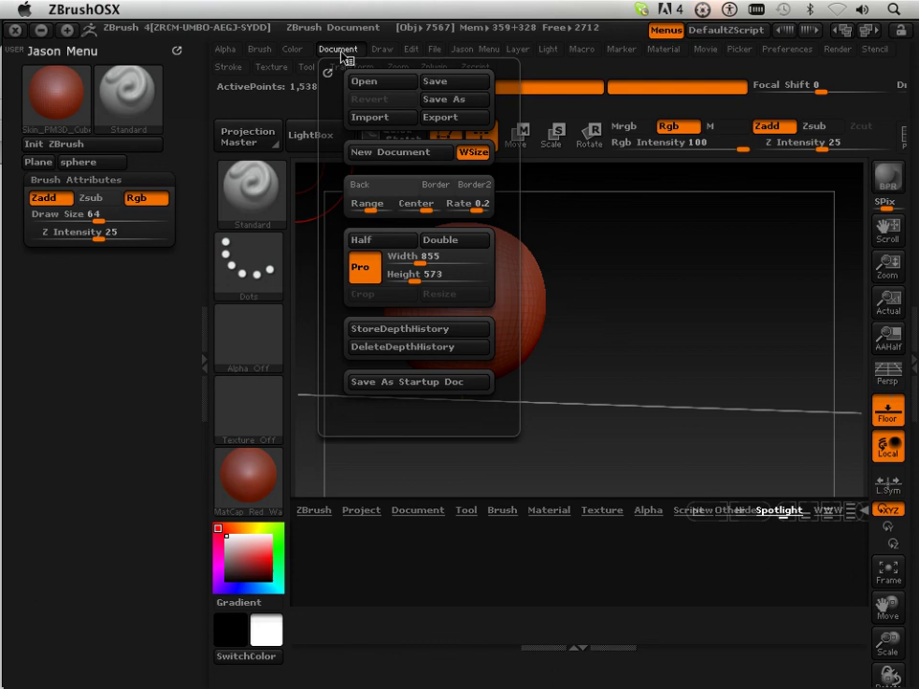
pyautogui.moveTo(382, 49)
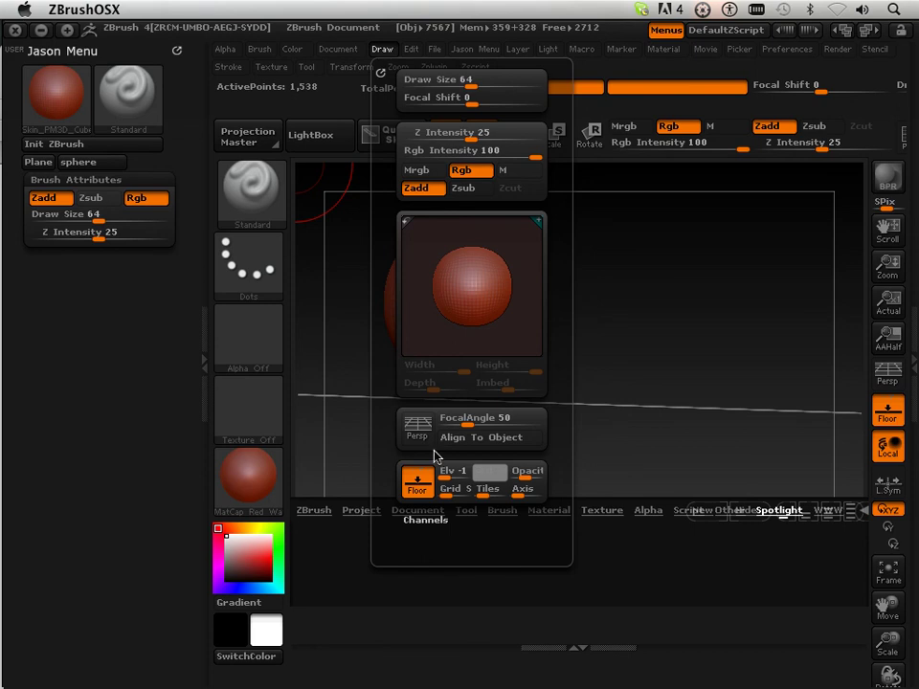
pyautogui.moveTo(450, 151)
pyautogui.keyDown('ctrl'); pyautogui.keyDown('alt'); pyautogui.mouseDown()
pyautogui.moveTo(381, 146)
pyautogui.moveTo(80, 228)
pyautogui.mouseUp(); pyautogui.keyUp('alt'); pyautogui.keyUp('ctrl')
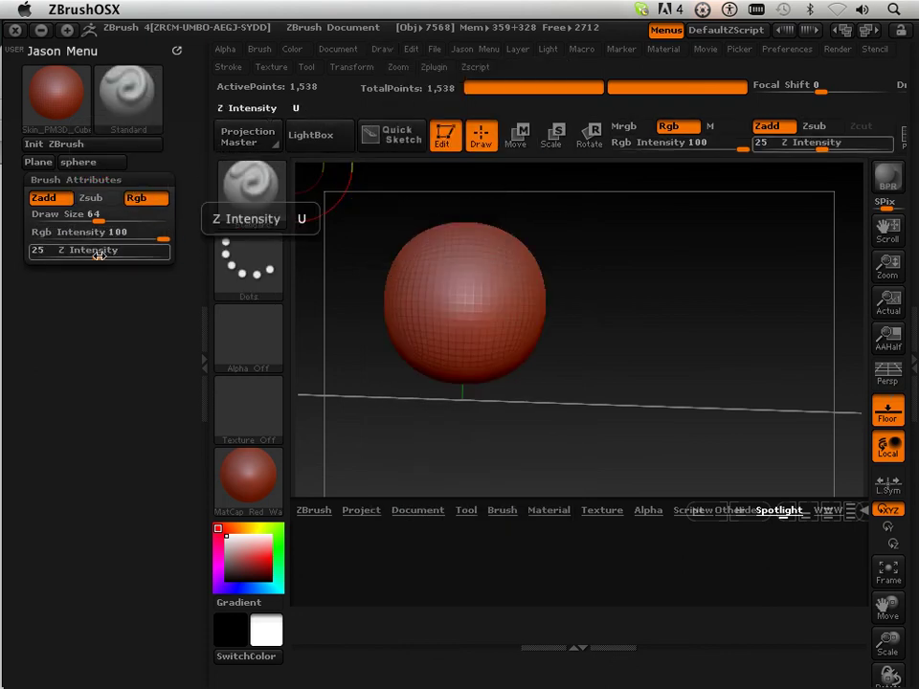
pyautogui.keyDown('ctrl'); pyautogui.moveTo(99, 254); pyautogui.dragTo(93, 255); pyautogui.keyUp('ctrl')
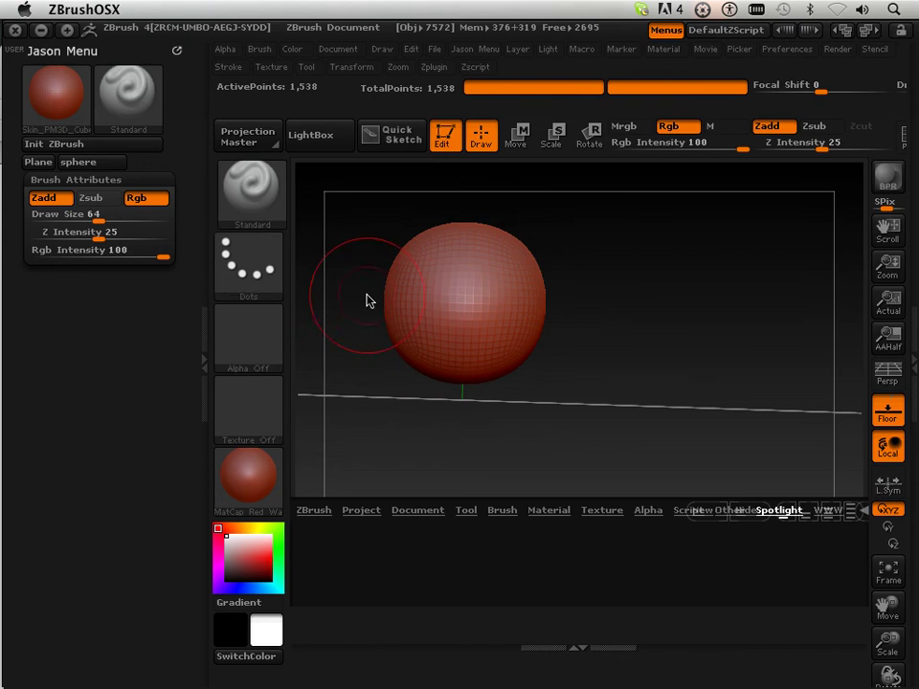
# Switch the brush to Zsub from the Jason Menu popup and carve dents into the sphere.
pyautogui.click(203, 347)
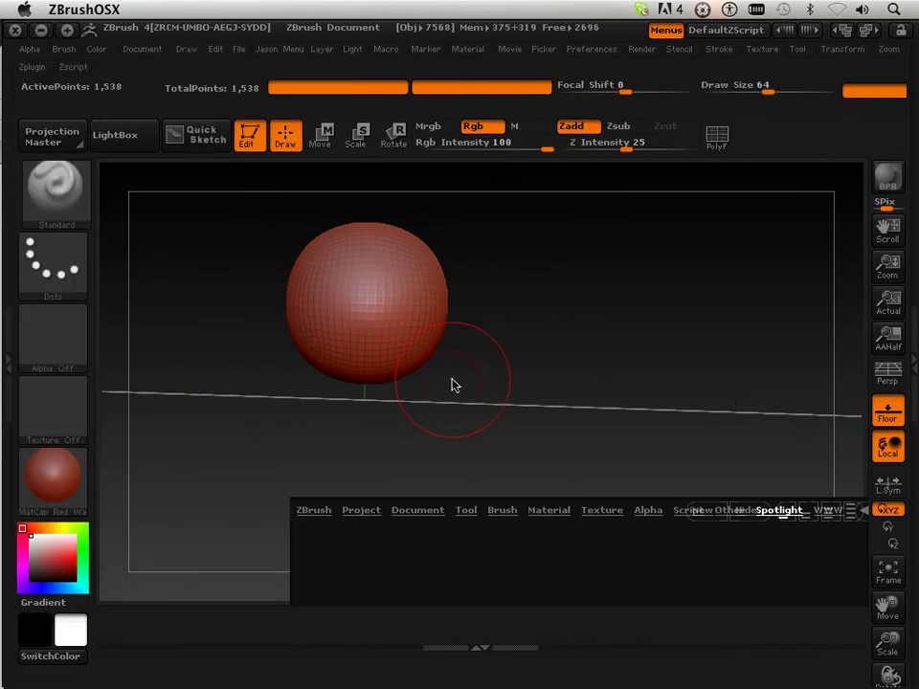
pyautogui.press('space')
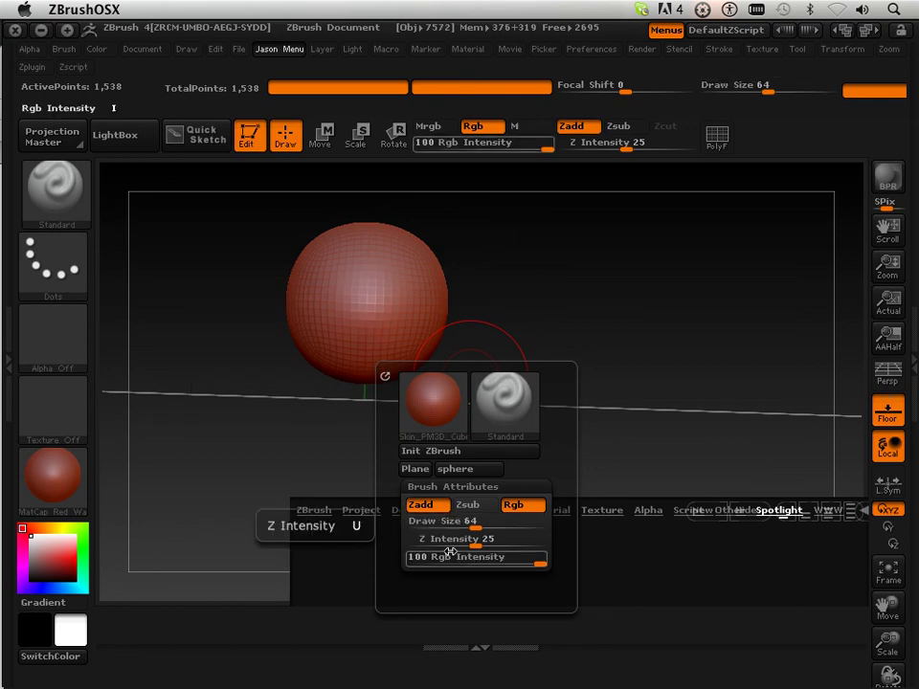
pyautogui.press('space')
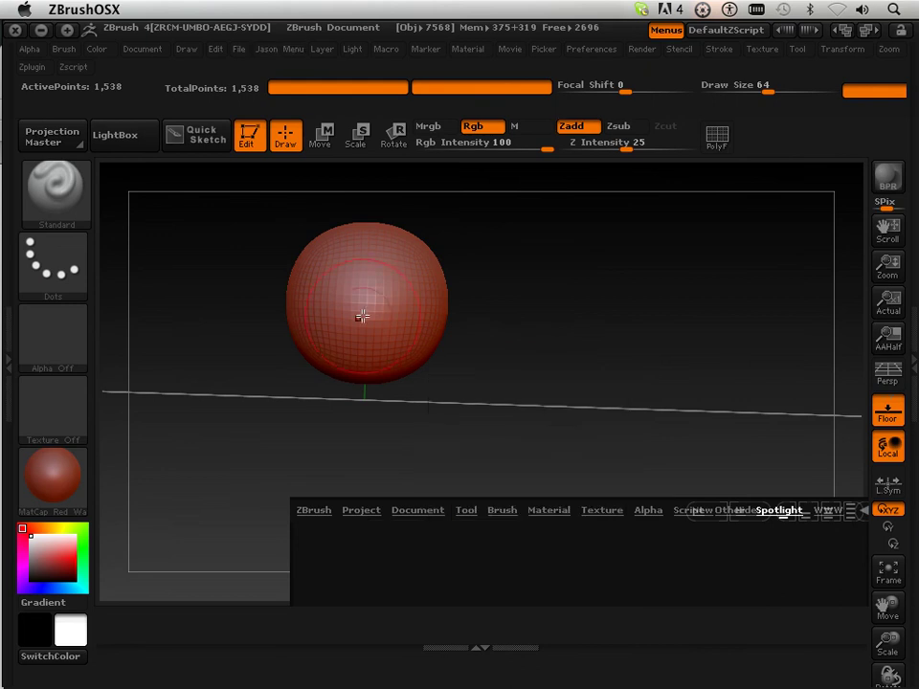
pyautogui.press('space')
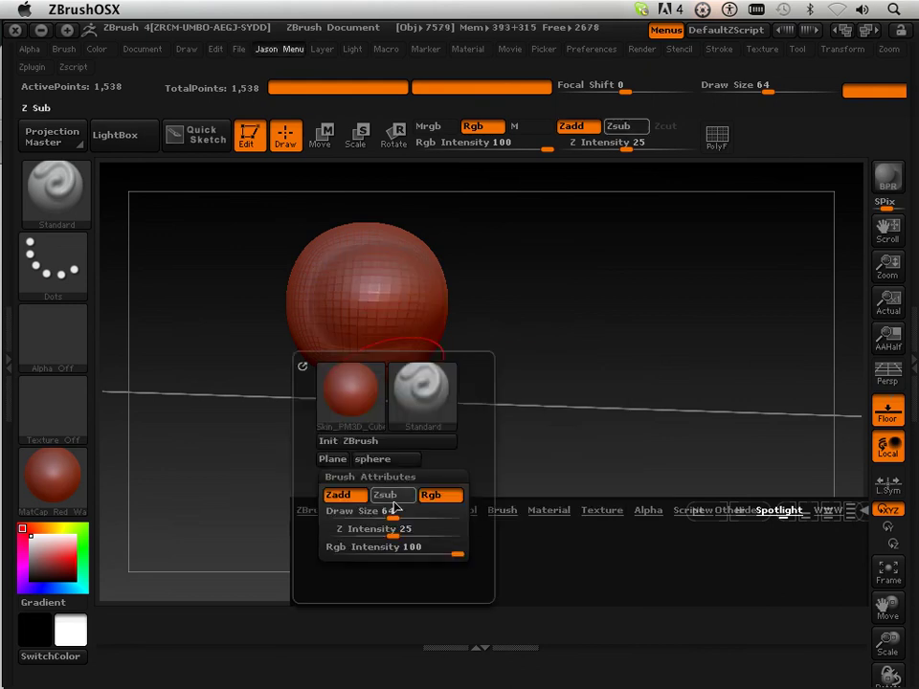
pyautogui.click(393, 506)
pyautogui.moveTo(359, 283); pyautogui.dragTo(357, 304)
# Adjust Draw Size with the slider and bracket keys, settling at 56.
pyautogui.press('space')
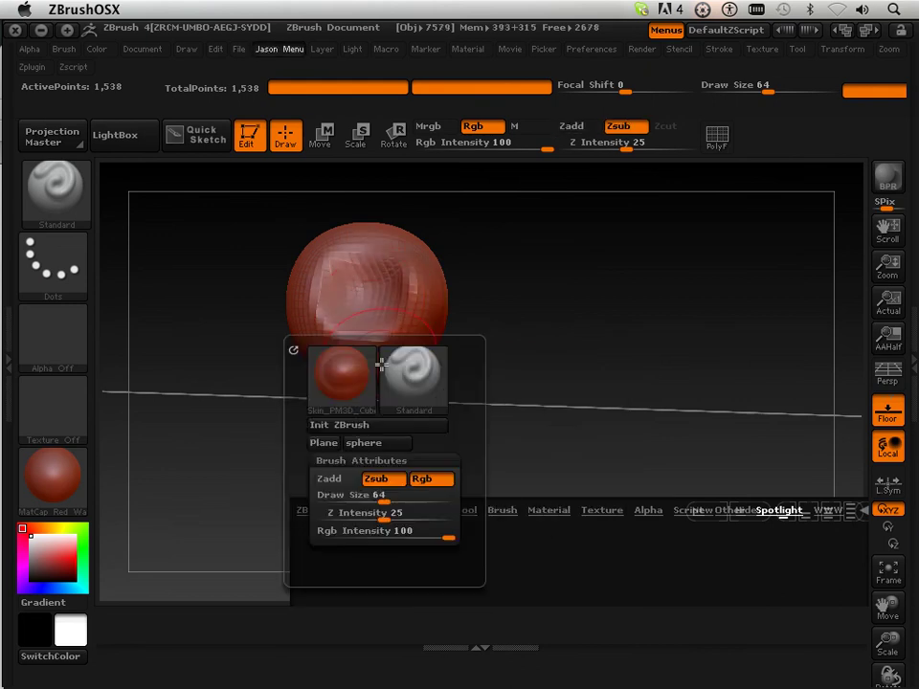
pyautogui.moveTo(321, 499); pyautogui.dragTo(357, 496)
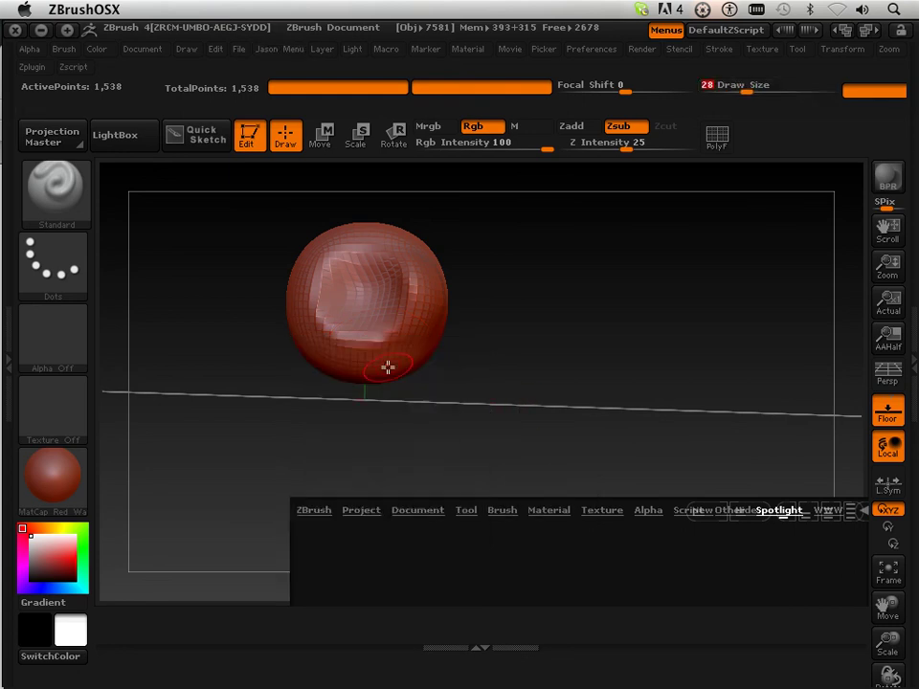
pyautogui.press('[')
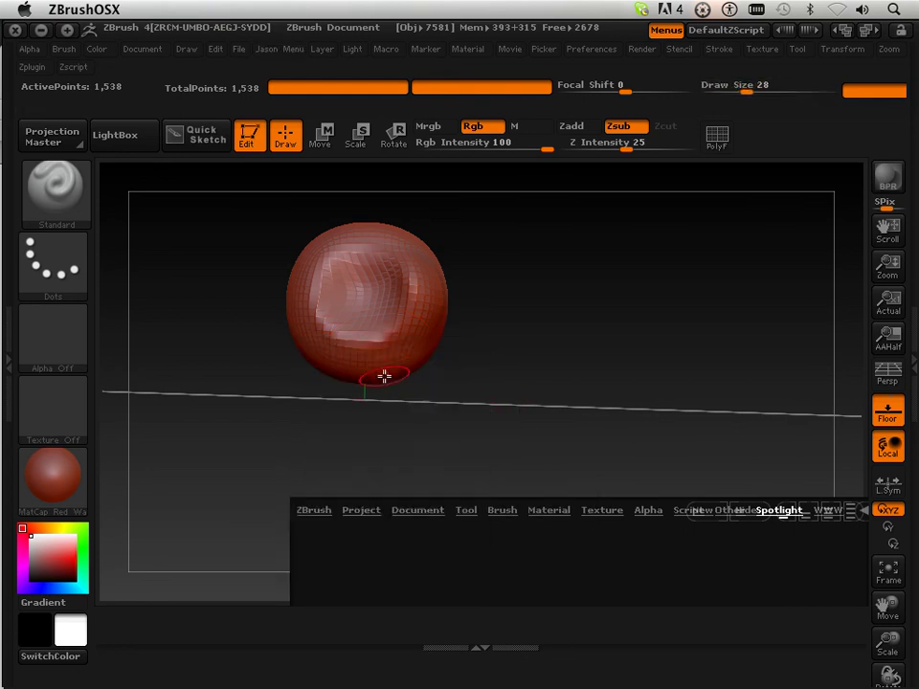
pyautogui.press(']')
pyautogui.press(']')
pyautogui.press(']')
pyautogui.press('[')
pyautogui.press(']')
pyautogui.press(']')
pyautogui.press(']')
pyautogui.press(']')
pyautogui.press('[')
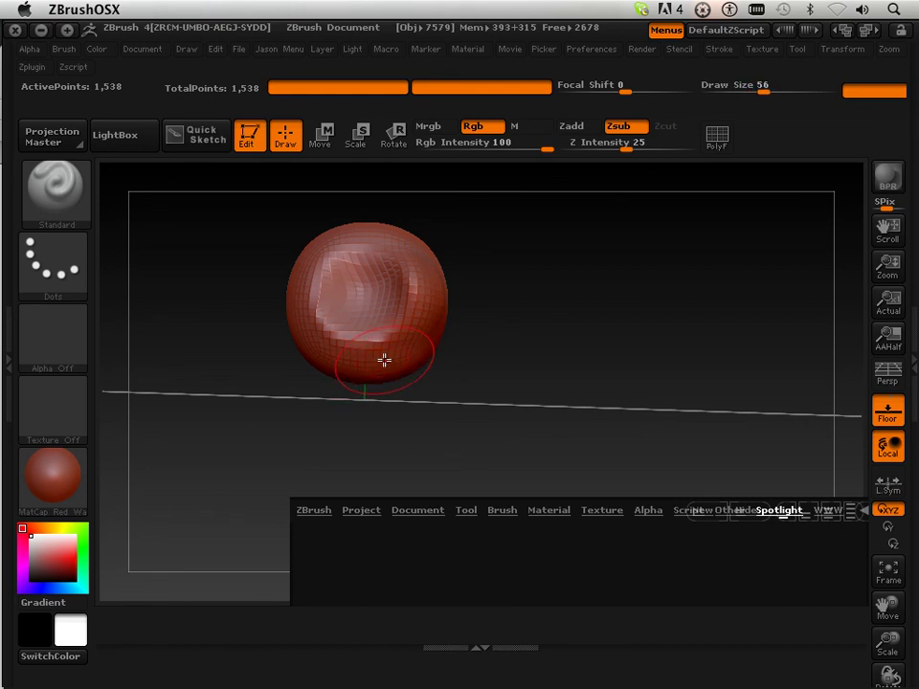
pyautogui.press('[')
pyautogui.press(']')
pyautogui.press(']')
pyautogui.press(']')
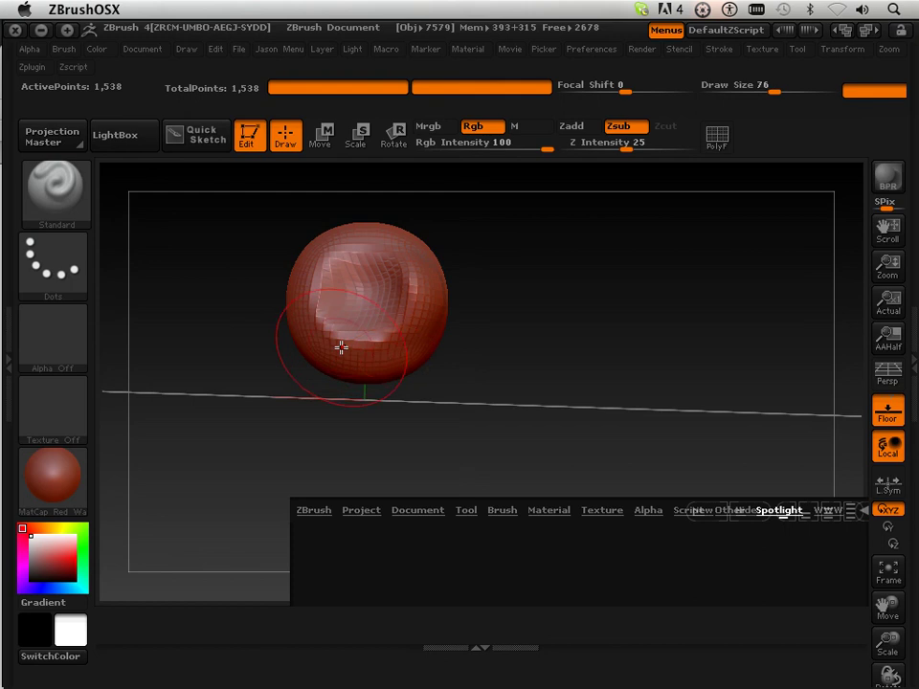
pyautogui.press('[')
pyautogui.press('[')
pyautogui.press('[')
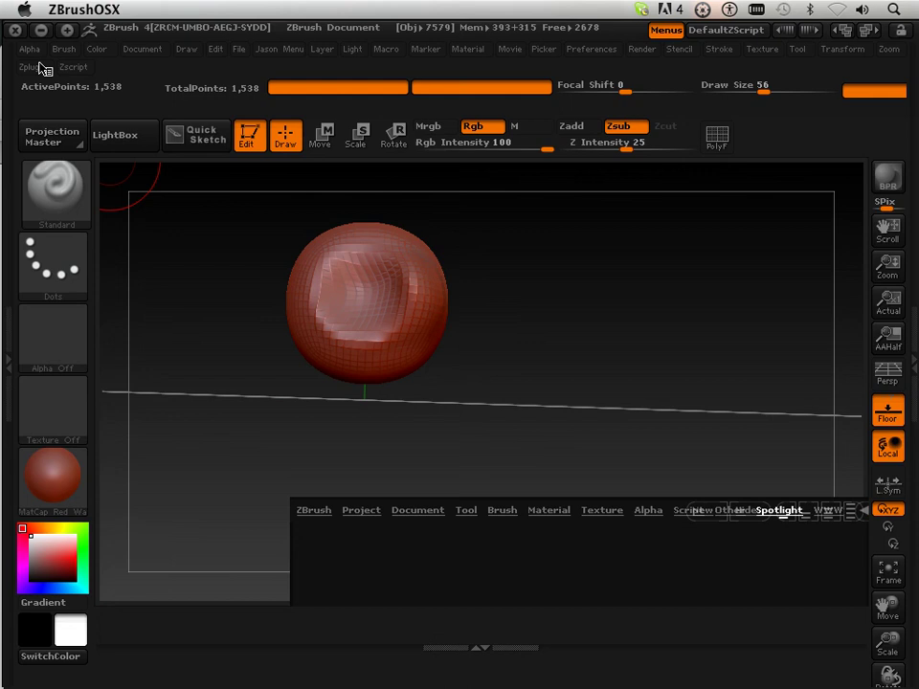
# Shrink the Dots-stroke carving brush from 56 using Misc Utilities' <<Brush and the [ key.
pyautogui.click(35, 67)
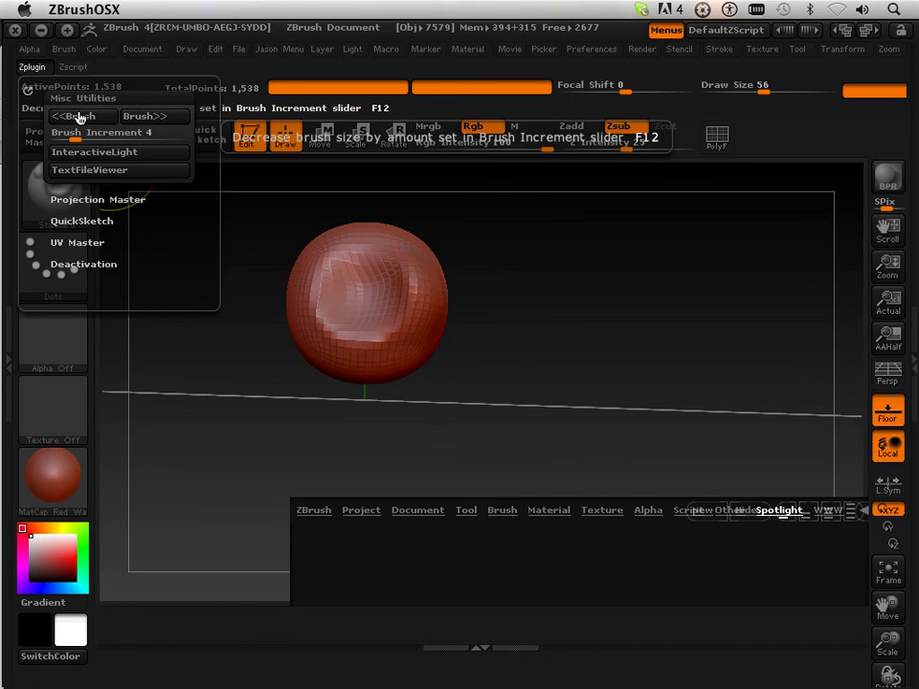
pyautogui.click(80, 118)
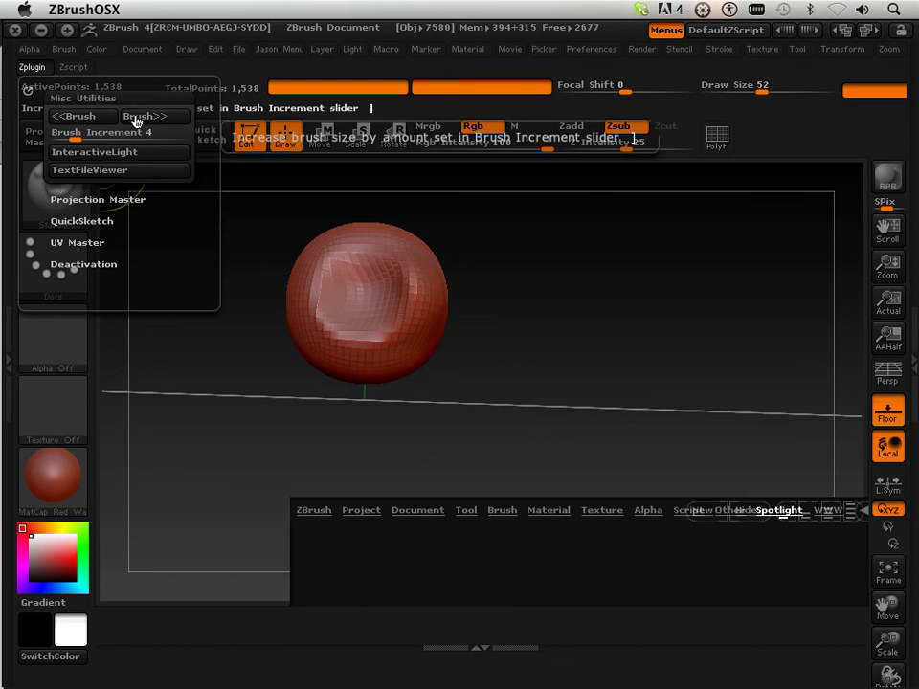
pyautogui.click(138, 121)
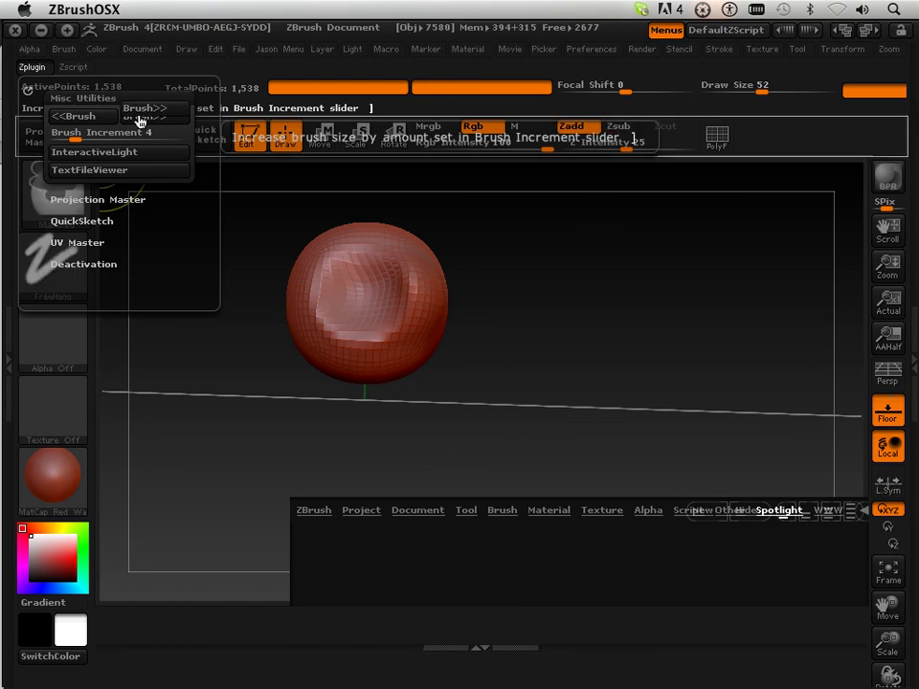
pyautogui.click(160, 119)
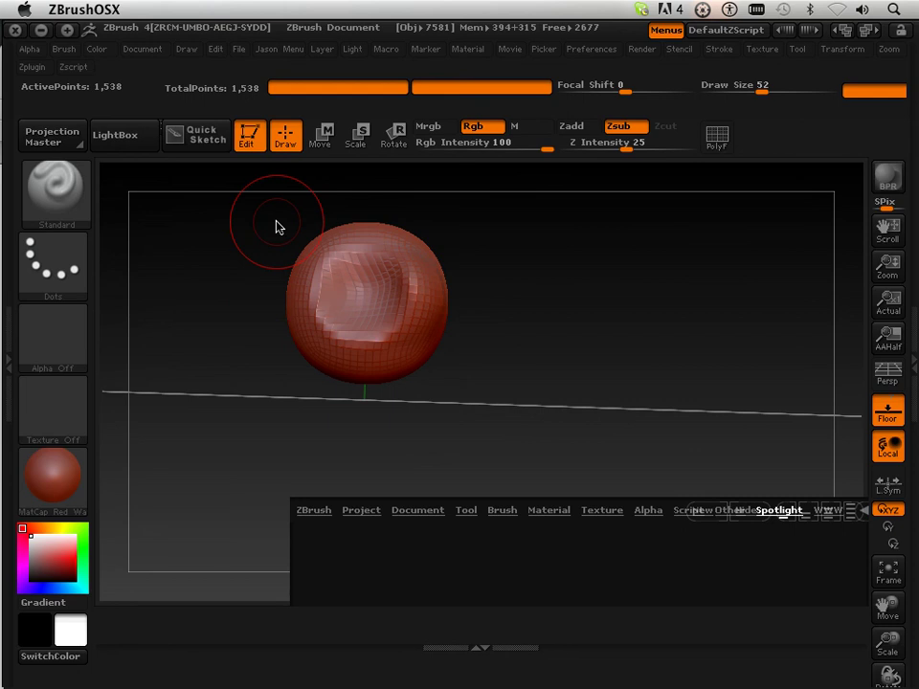
pyautogui.press('[')
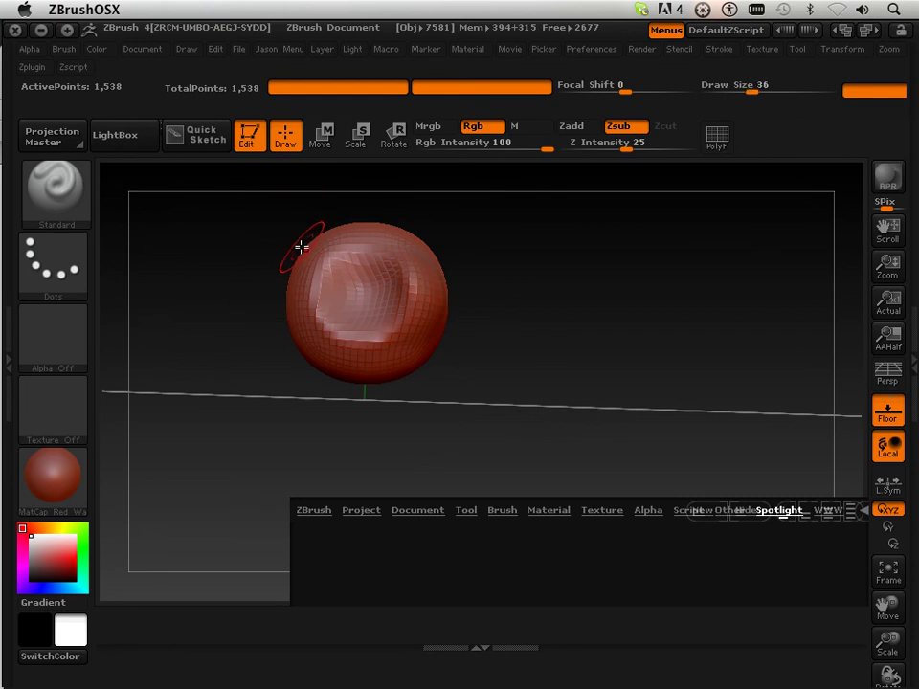
# Bump Draw Size to 40, store the startup config, and switch off Enable Customize.
pyautogui.press(']')
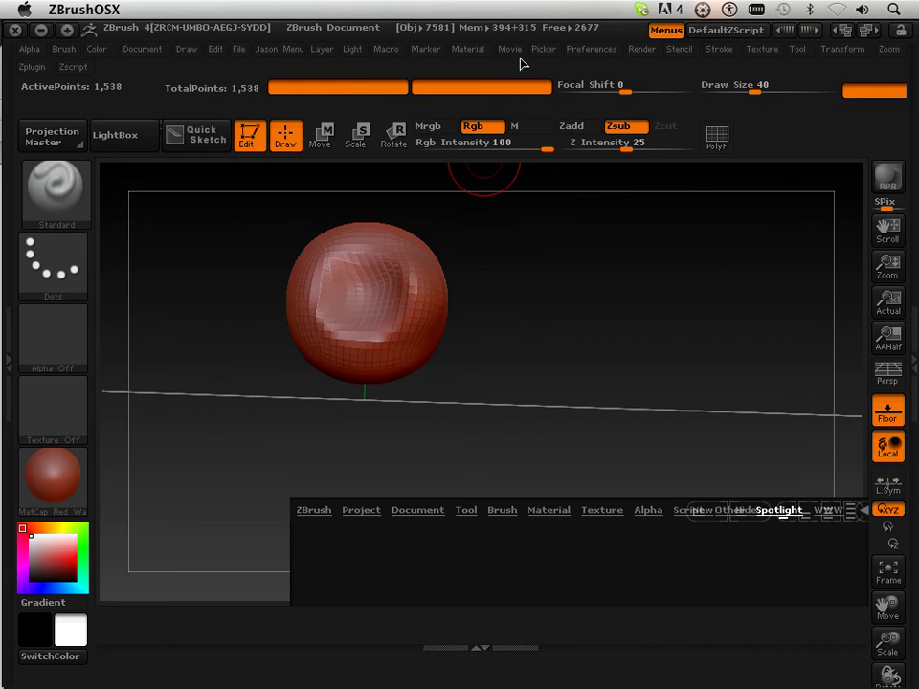
pyautogui.click(509, 48)
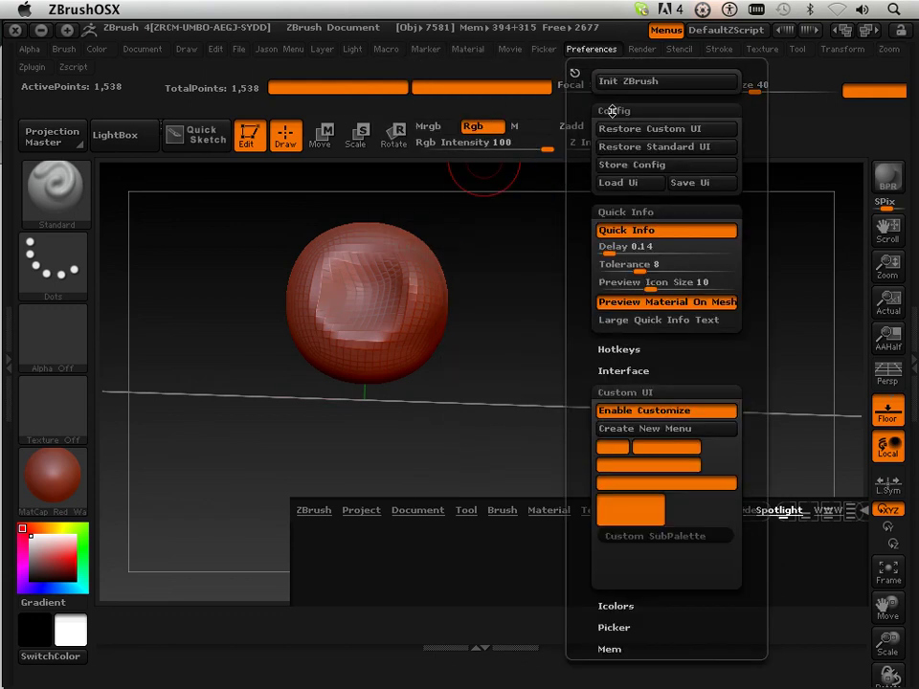
pyautogui.click(640, 172)
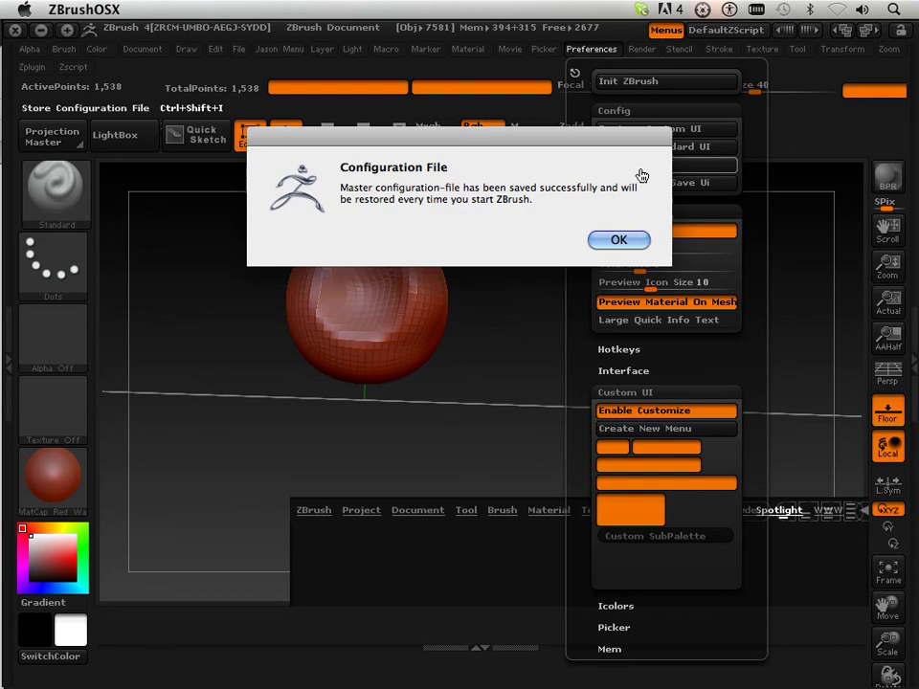
pyautogui.click(617, 238)
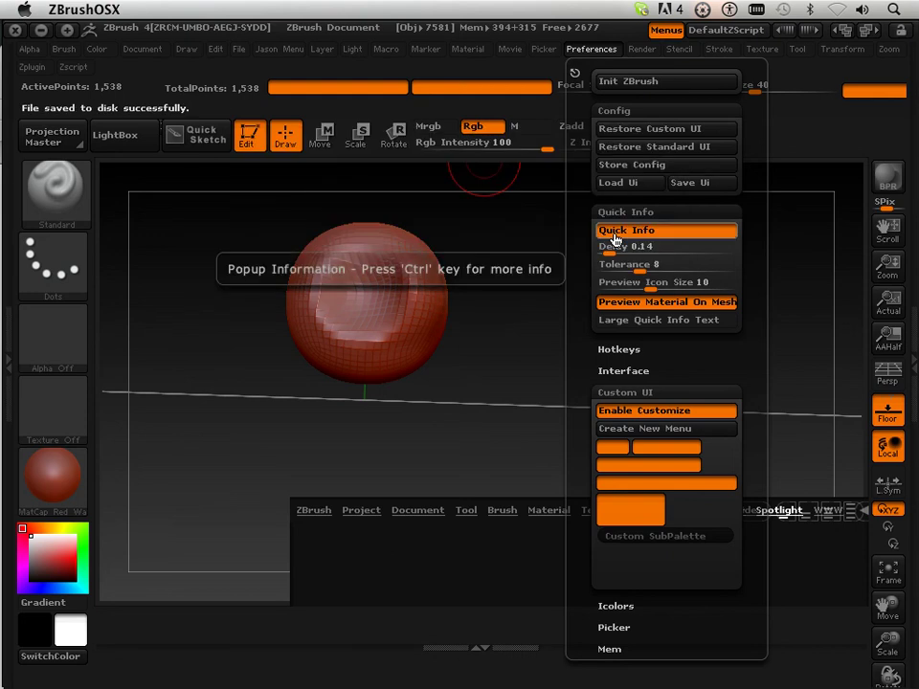
pyautogui.click(639, 413)
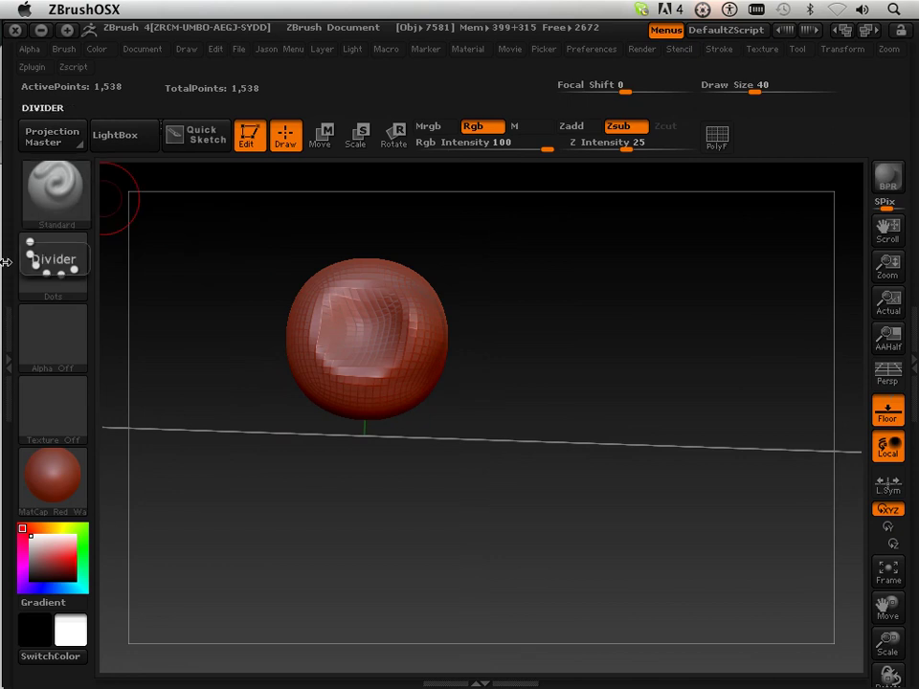
pyautogui.press('space')
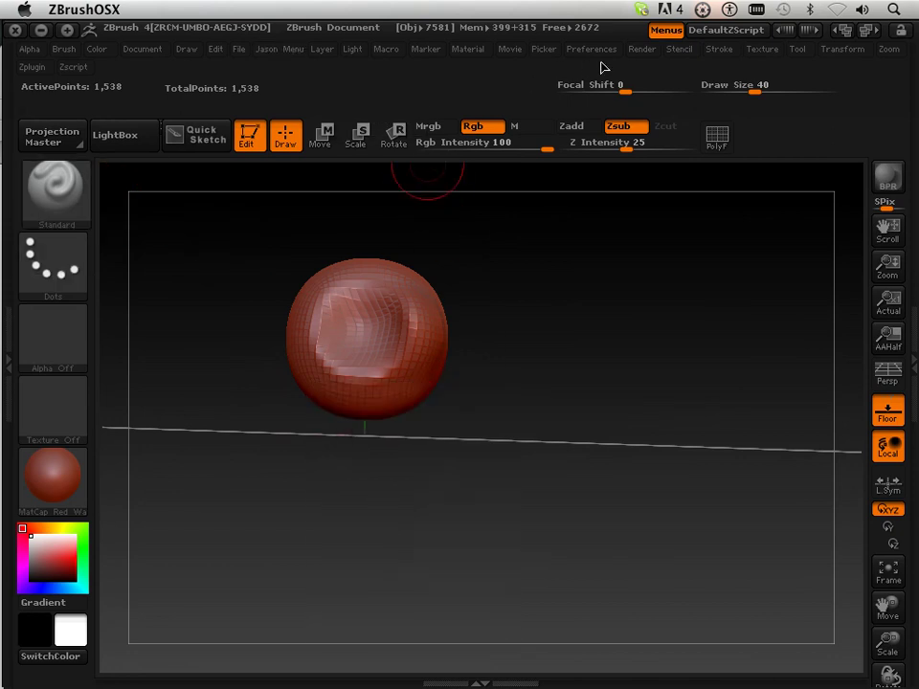
# Save the UI layout as 'jason' in UserInterfaceLayouts, replacing the existing .cfg file.
pyautogui.click(536, 49)
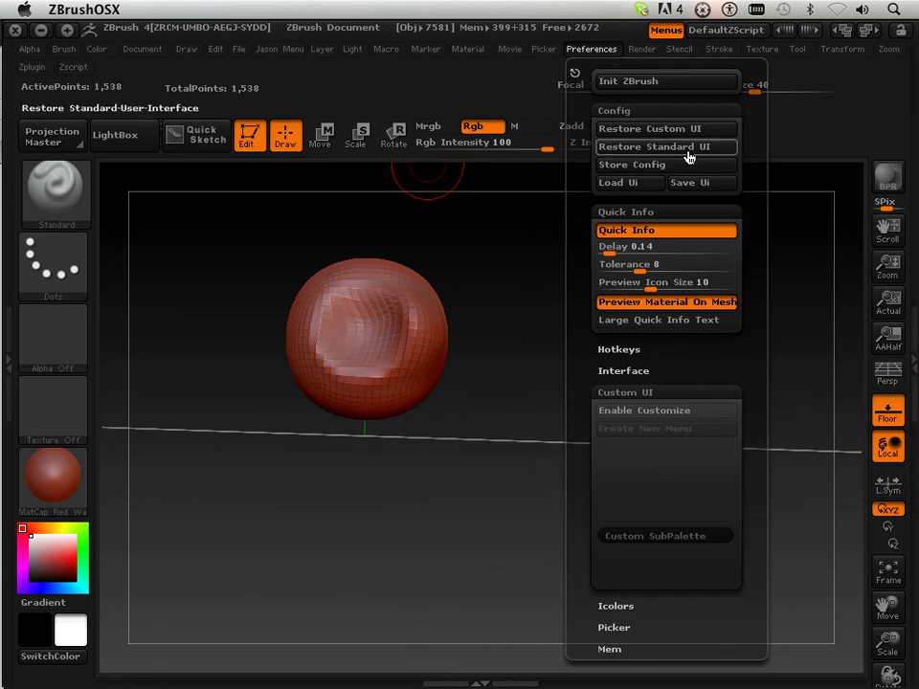
pyautogui.click(704, 181)
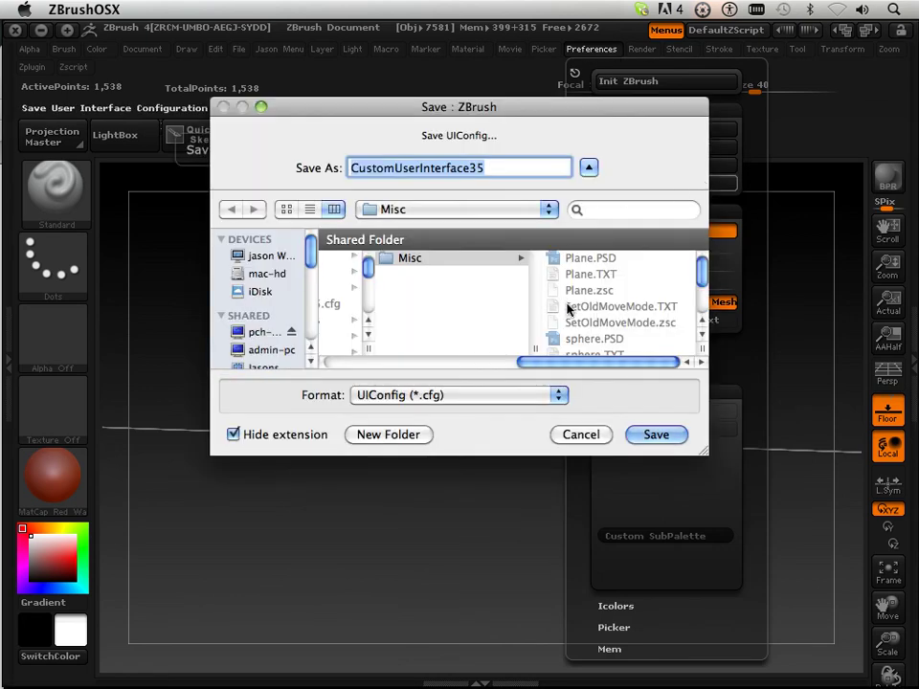
pyautogui.moveTo(580, 362); pyautogui.dragTo(470, 364)
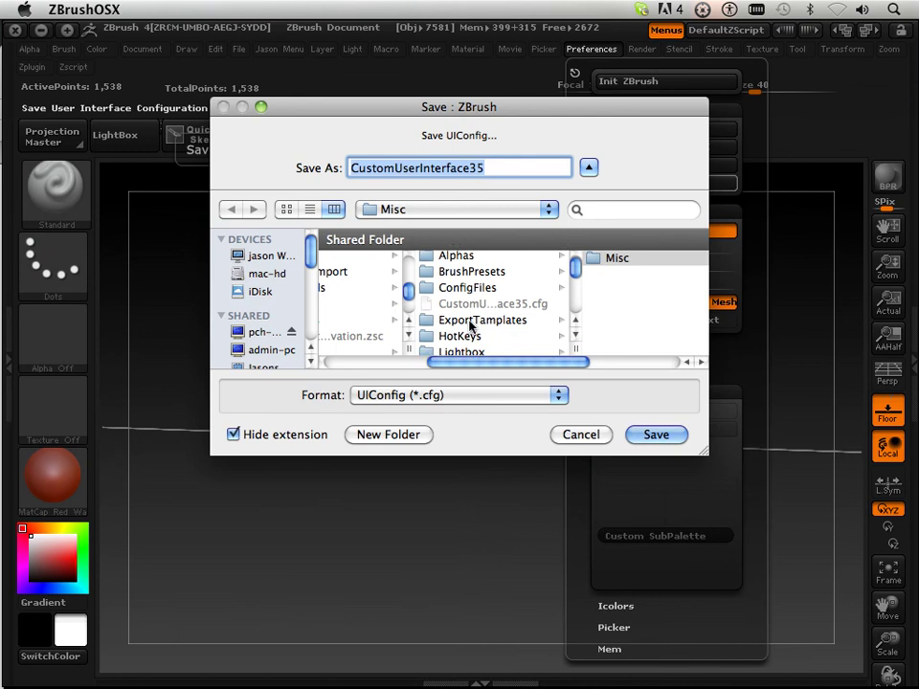
pyautogui.scroll(-2, 472, 325)
pyautogui.scroll(-3, 473, 320)
pyautogui.scroll(-2, 472, 320)
pyautogui.click(483, 342)
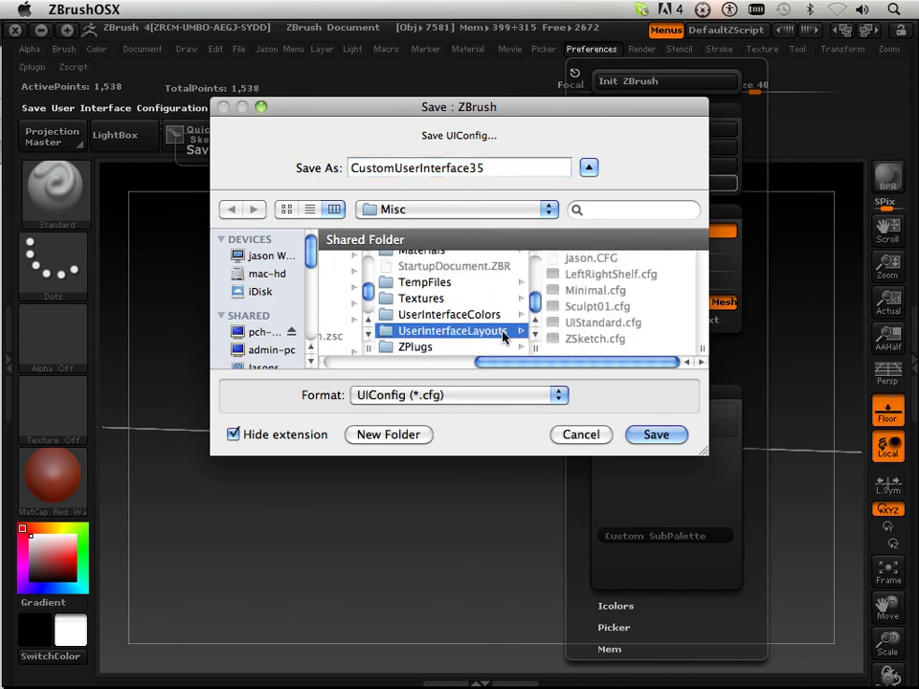
pyautogui.click(578, 259)
pyautogui.click(657, 434)
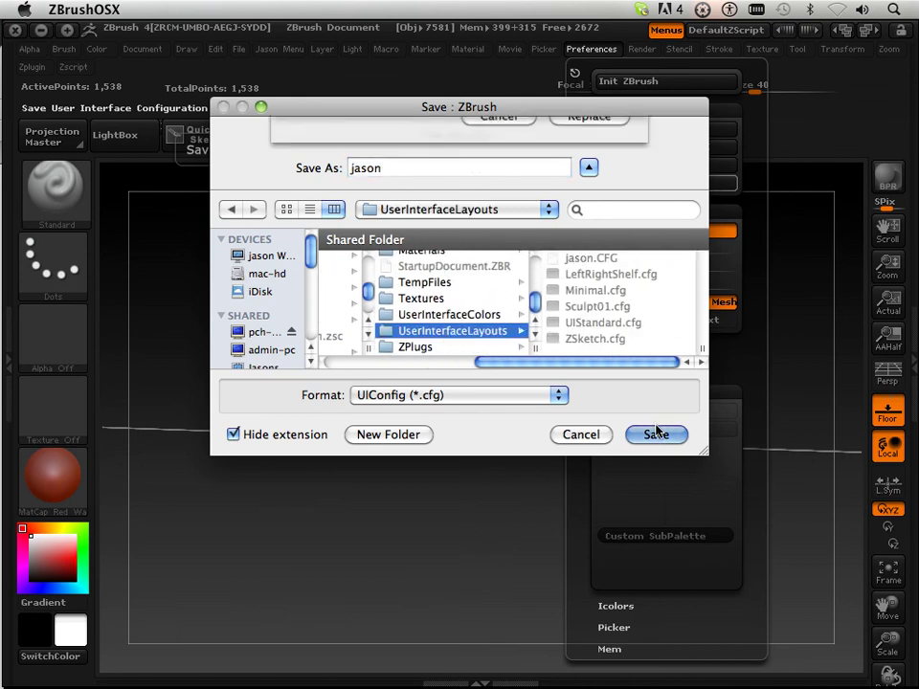
pyautogui.click(602, 227)
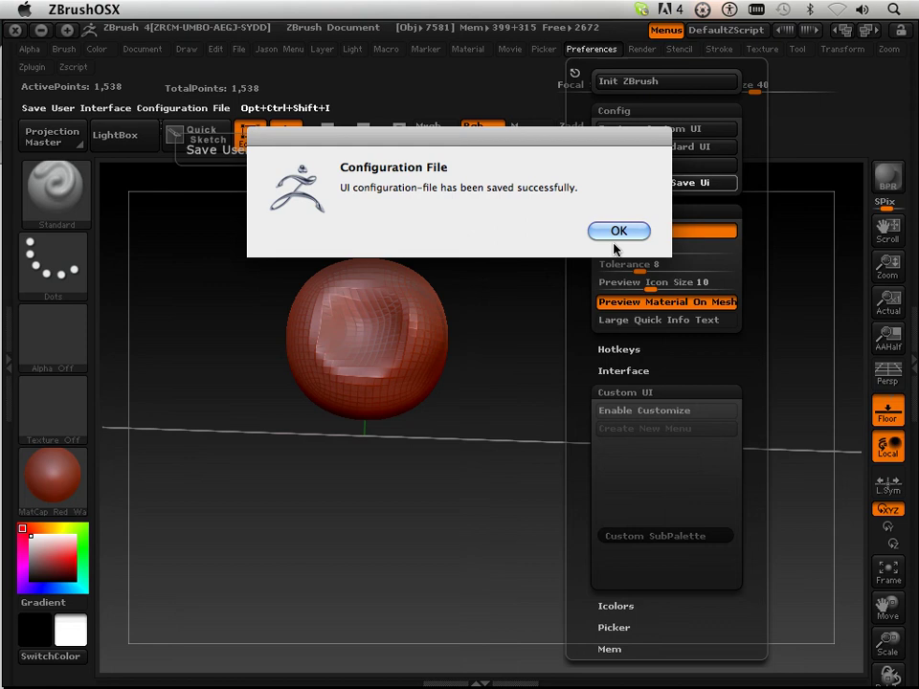
pyautogui.click(616, 235)
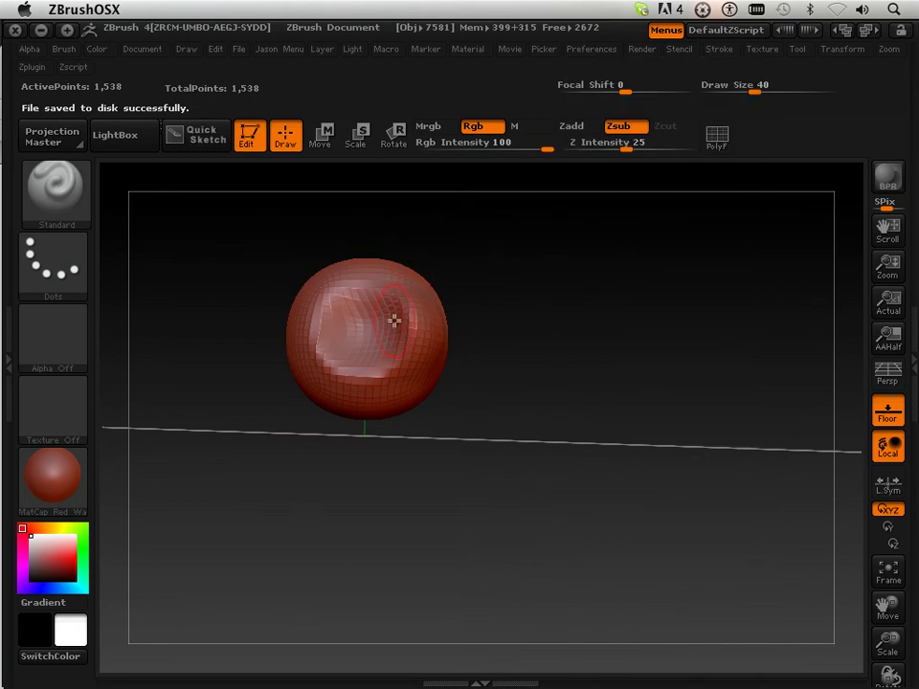